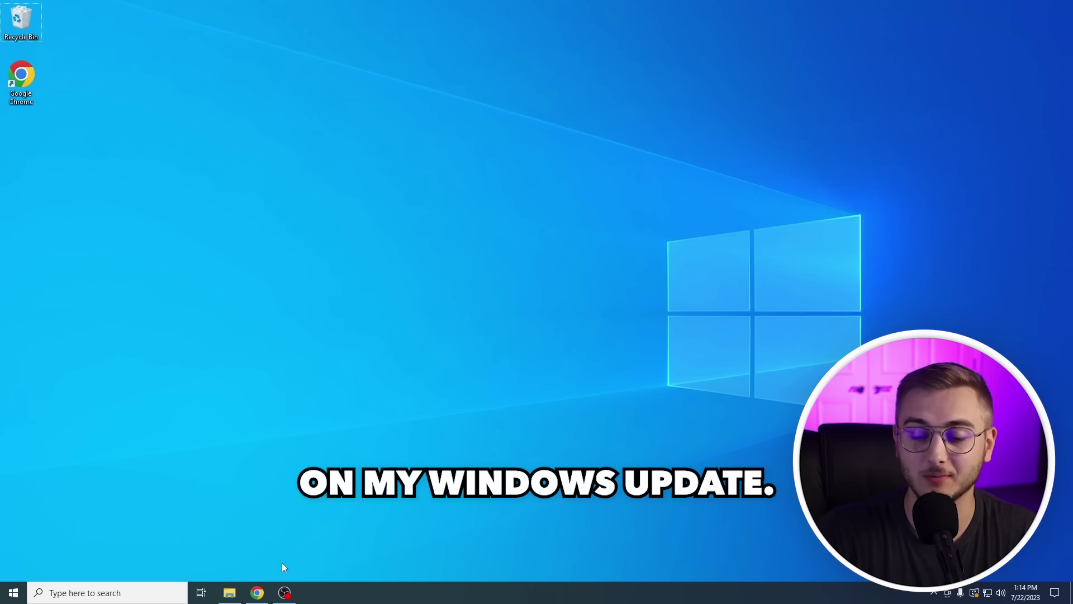
# Search for 'windows update' and open the Windows Update settings page.
pyautogui.click(138, 595)
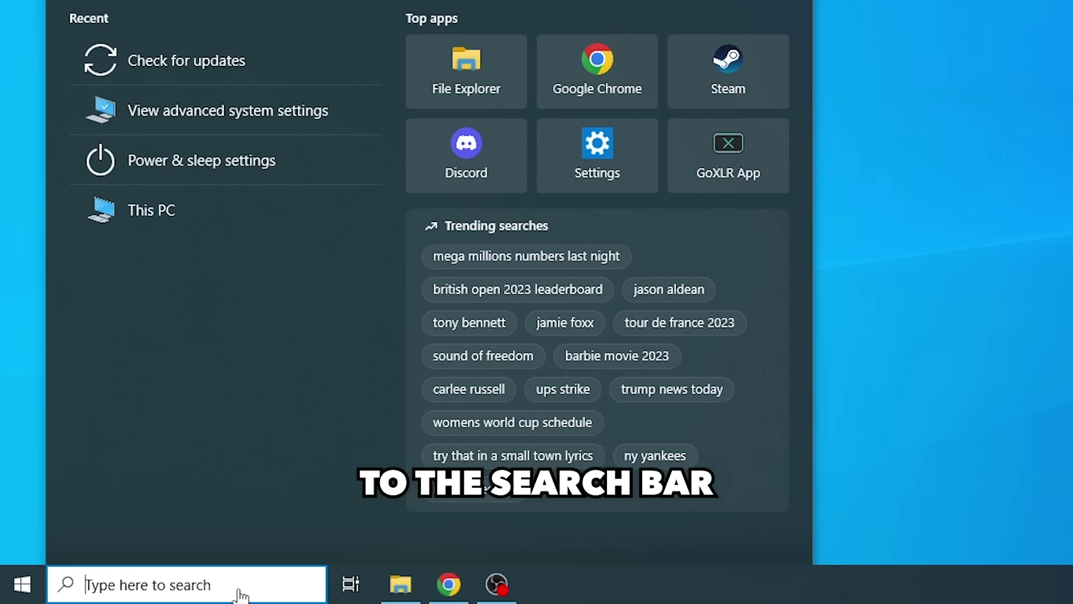
pyautogui.write('windows u')
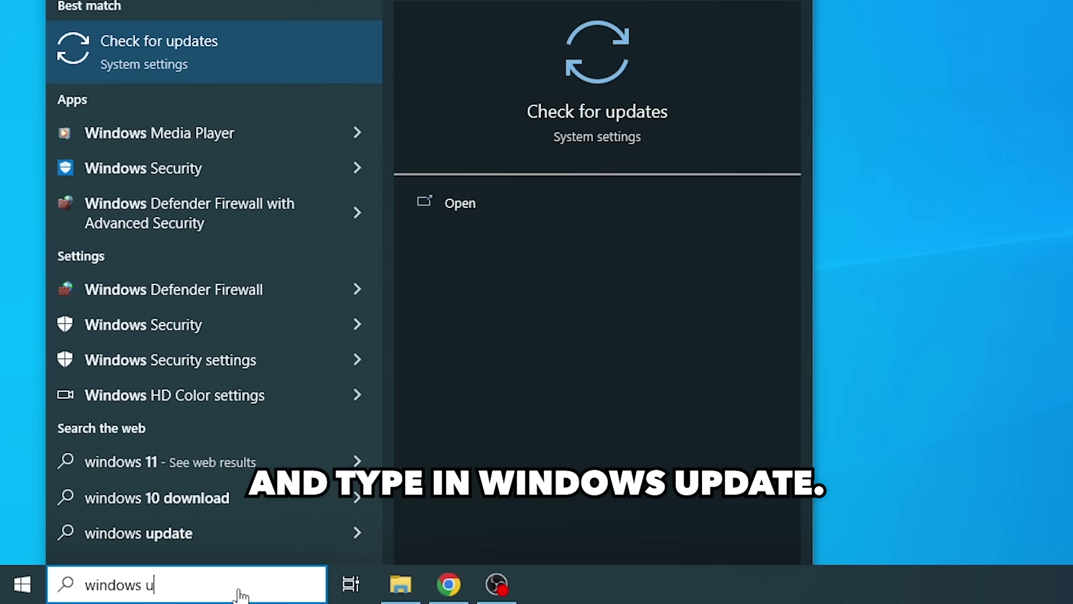
pyautogui.write('pdate')
pyautogui.click(126, 286)
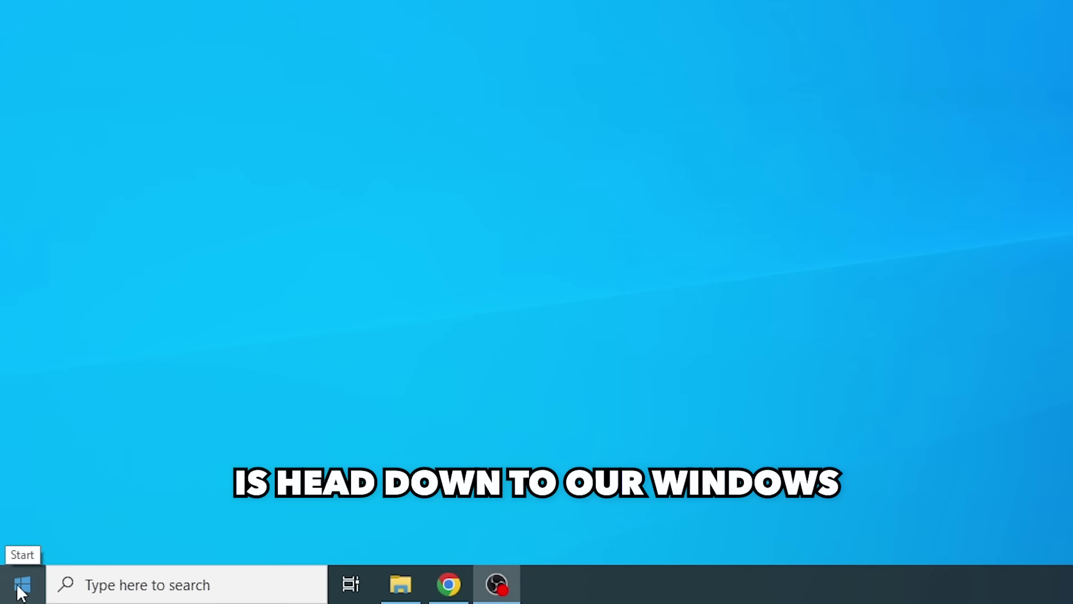
# Switch hardware-accelerated GPU scheduling On under System > Display > Graphics settings.
pyautogui.click(21, 586)
pyautogui.click(24, 506)
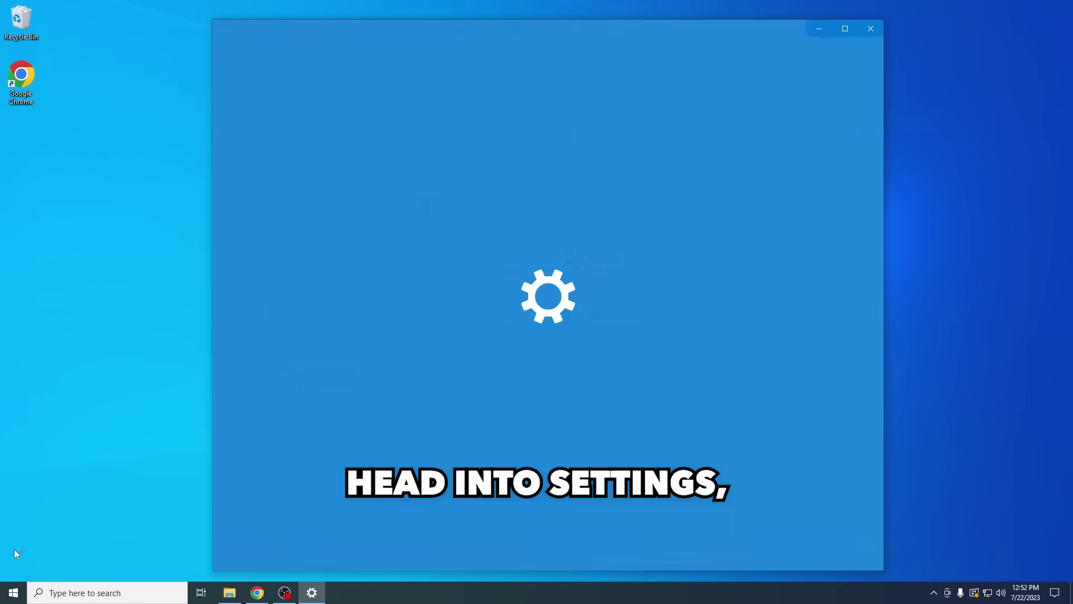
pyautogui.click(334, 215)
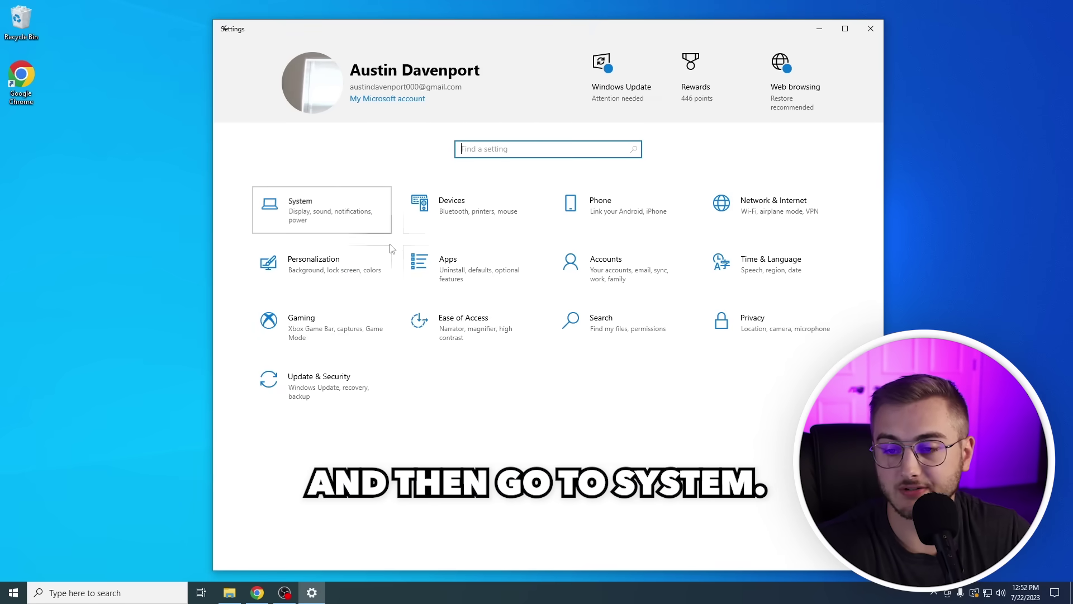
pyautogui.scroll(-5, 724, 337)
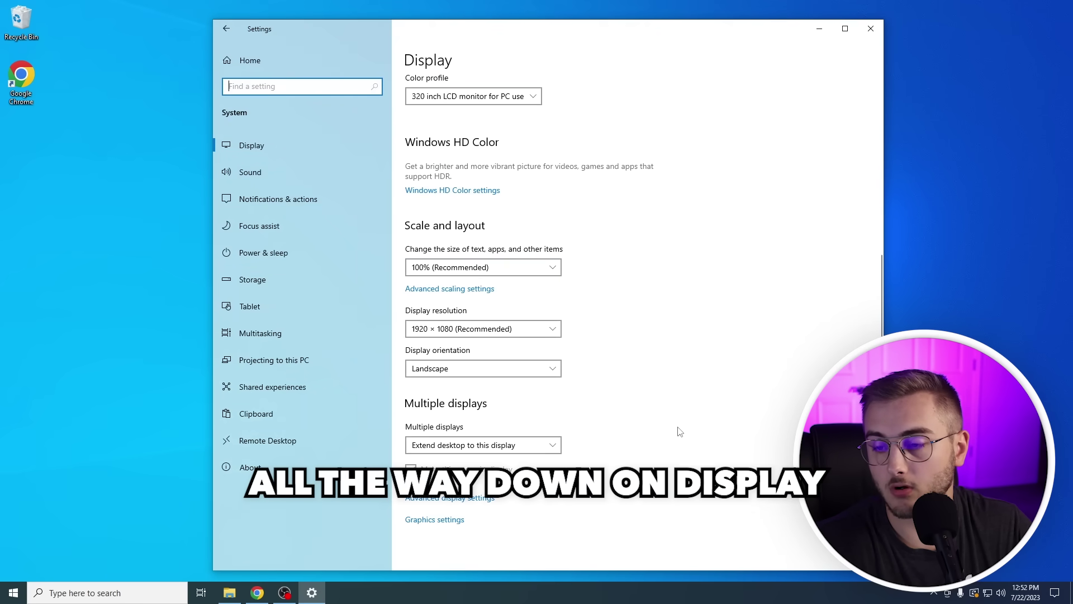
pyautogui.click(443, 521)
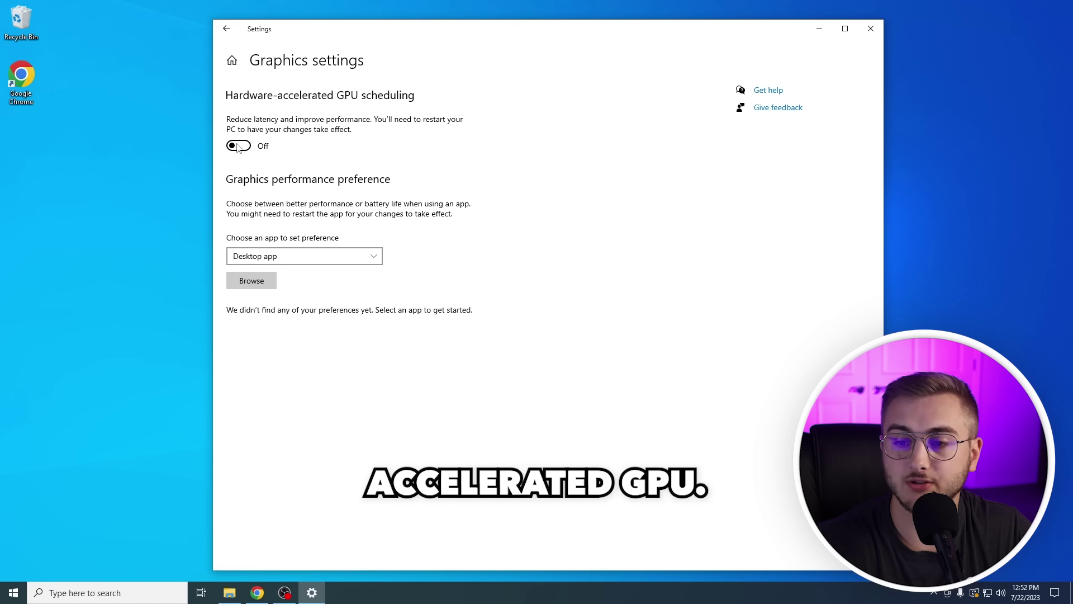
pyautogui.click(238, 146)
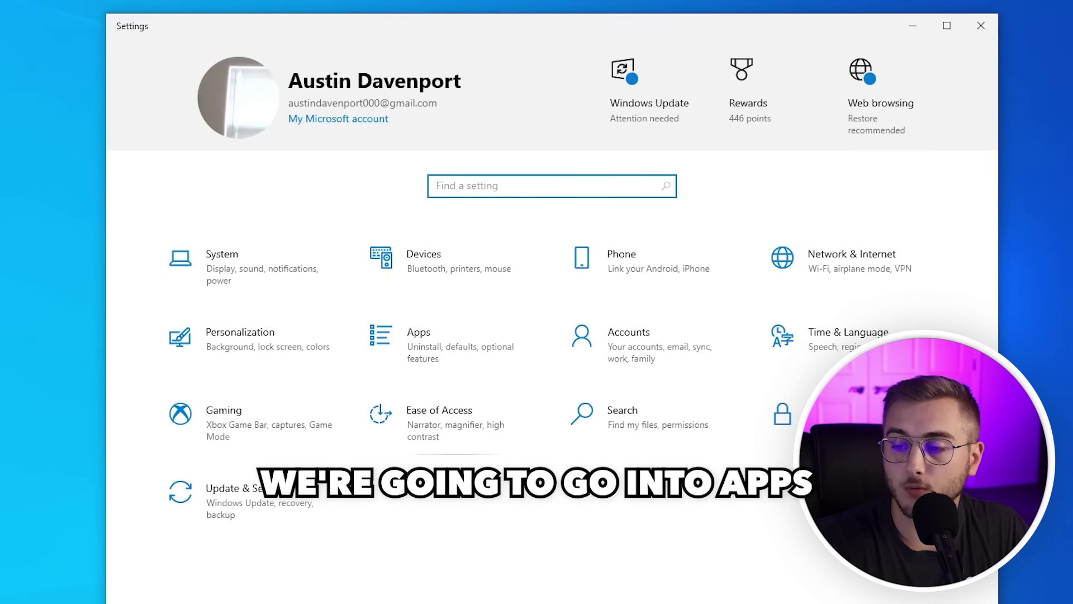
# Open Apps & features and scroll through the installed apps list.
pyautogui.click(449, 353)
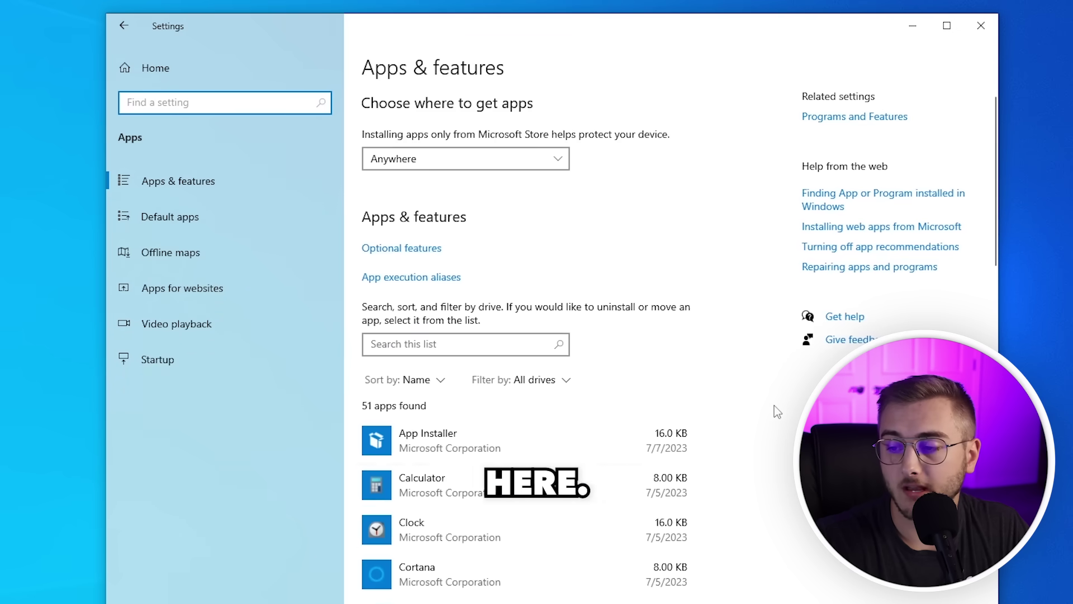
pyautogui.scroll(-5, 775, 408)
pyautogui.scroll(-5, 775, 408)
pyautogui.scroll(-5, 774, 405)
pyautogui.scroll(5, 776, 408)
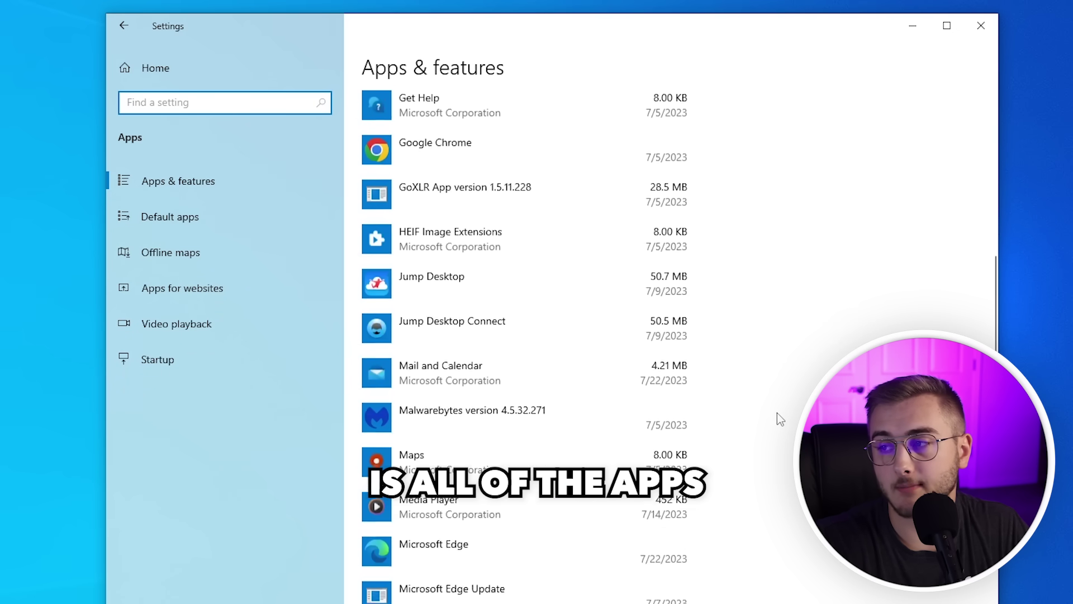
pyautogui.scroll(6, 779, 412)
pyautogui.scroll(2, 783, 405)
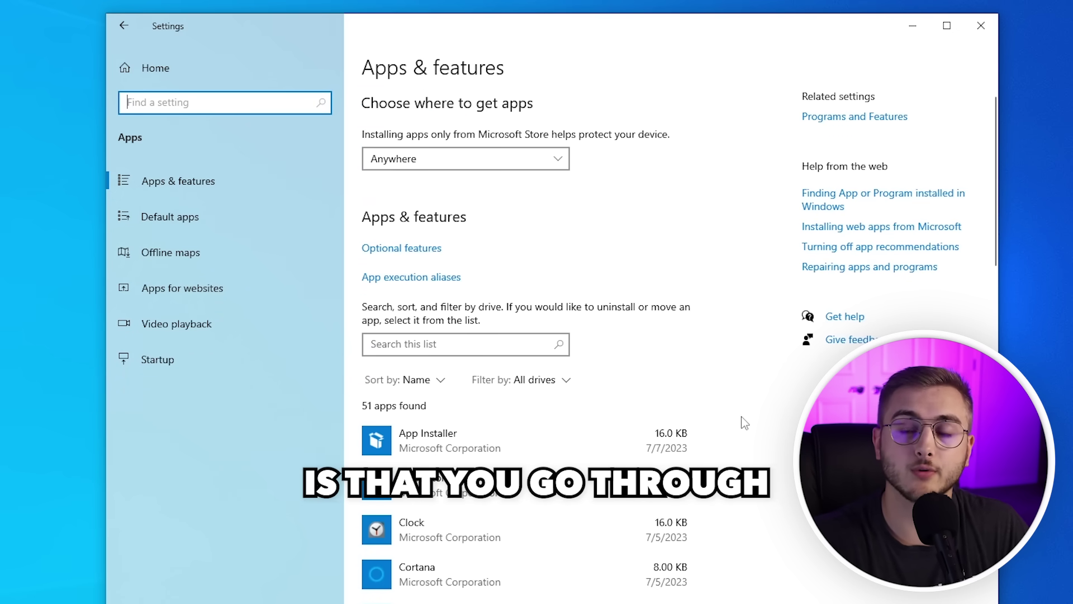
pyautogui.scroll(-5, 744, 425)
pyautogui.scroll(-2, 741, 434)
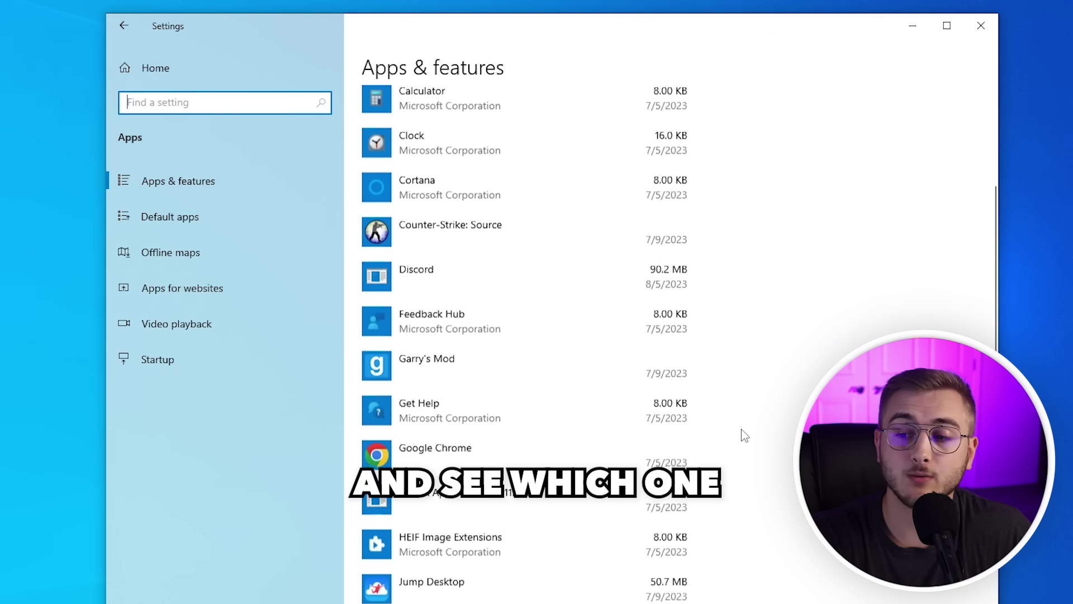
pyautogui.scroll(-4, 741, 434)
pyautogui.scroll(-5, 744, 435)
pyautogui.scroll(-4, 744, 435)
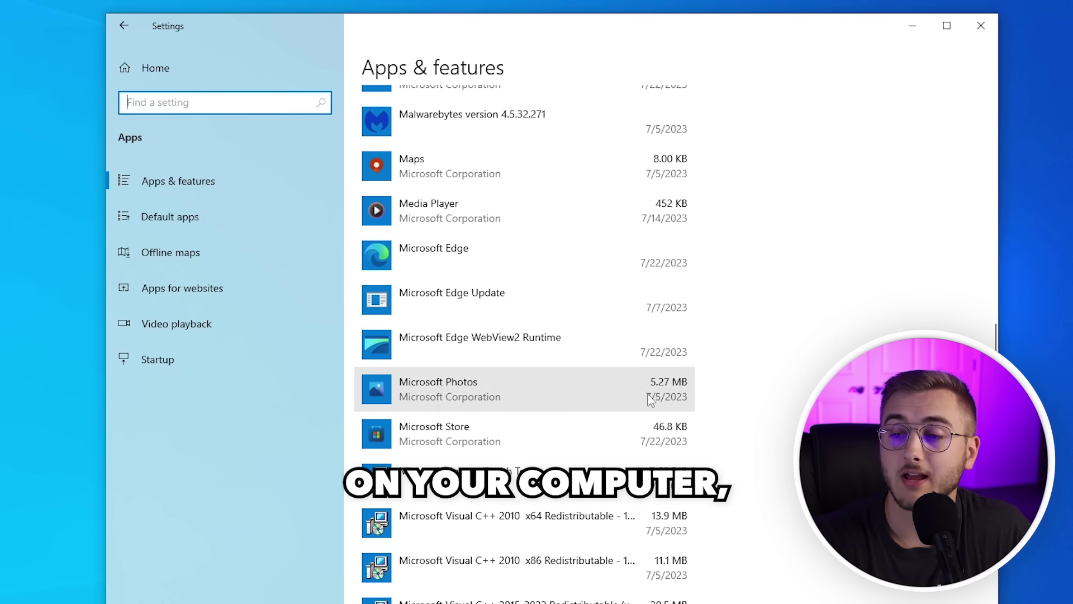
# Expand Microsoft Edge Update, OBS Studio, Slapshot: Rebound and Spotify to see their removal options.
pyautogui.click(463, 304)
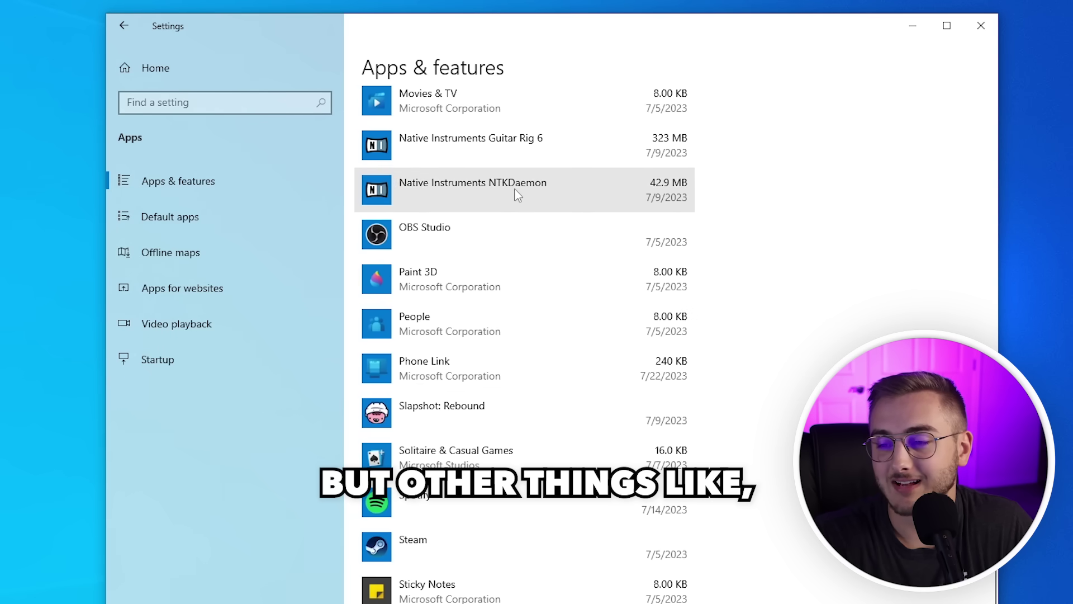
pyautogui.click(688, 245)
pyautogui.click(520, 411)
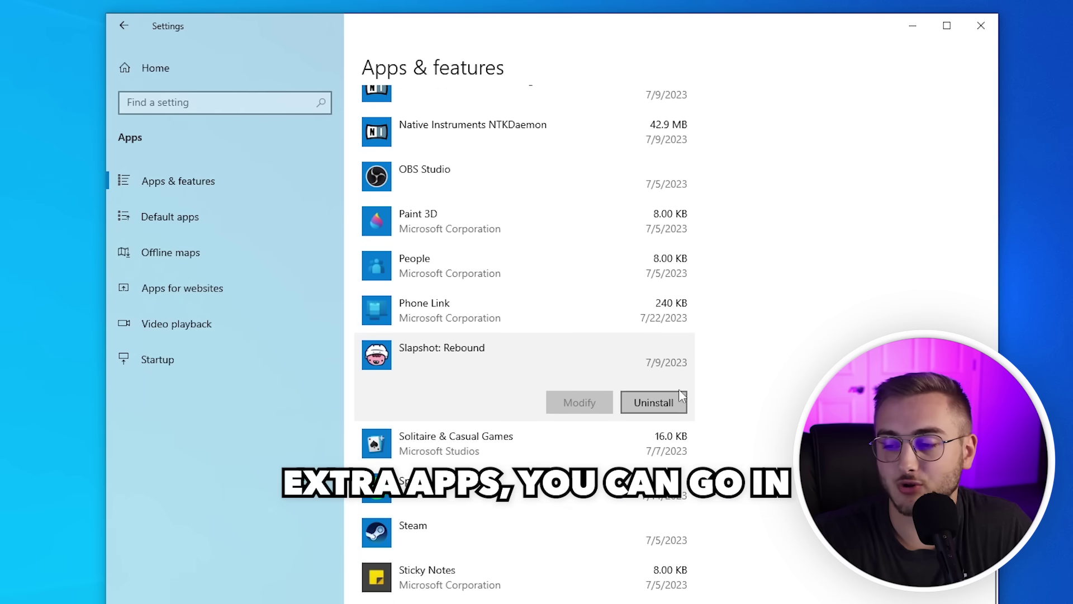
pyautogui.click(665, 495)
pyautogui.scroll(-5, 524, 335)
pyautogui.scroll(-3, 525, 336)
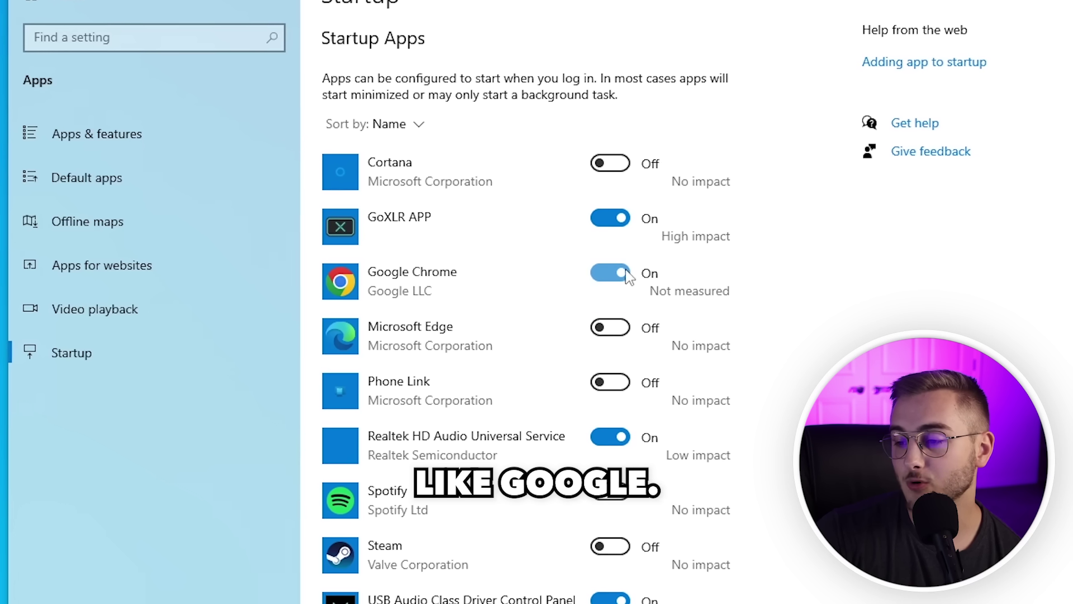
# Switch the Google Chrome toggle Off in the Startup apps list.
pyautogui.click(609, 274)
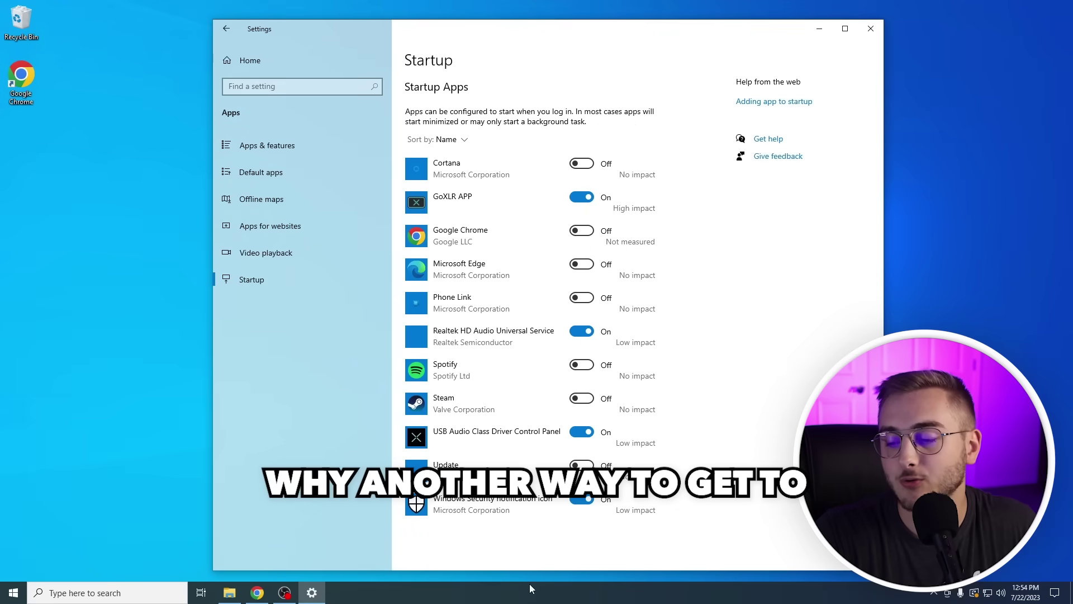
# Review the Startup tab in Task Manager, then close Task Manager.
pyautogui.rightClick(558, 590)
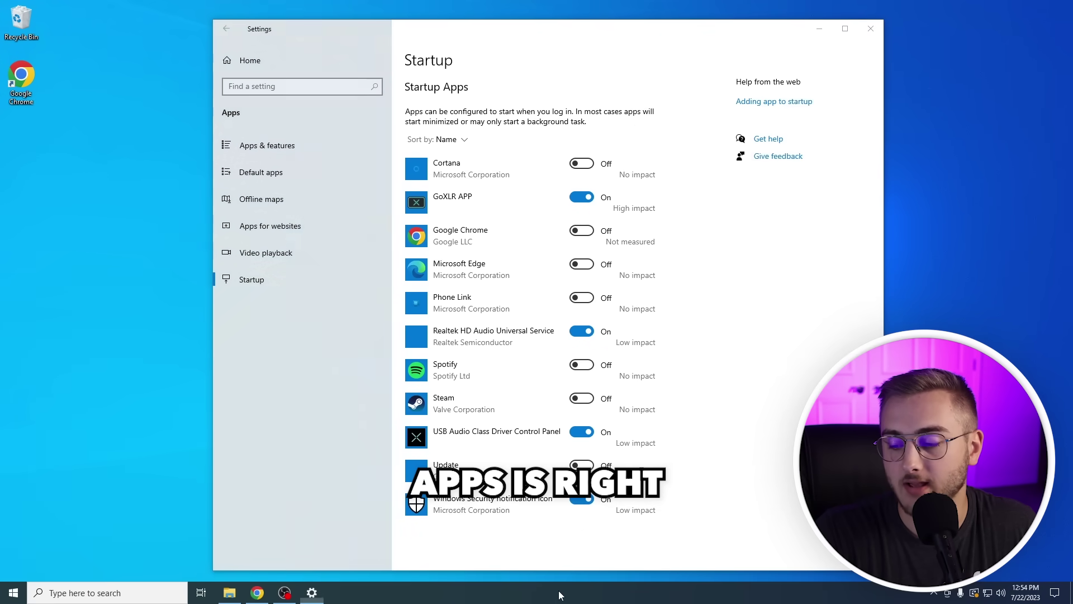
pyautogui.click(594, 534)
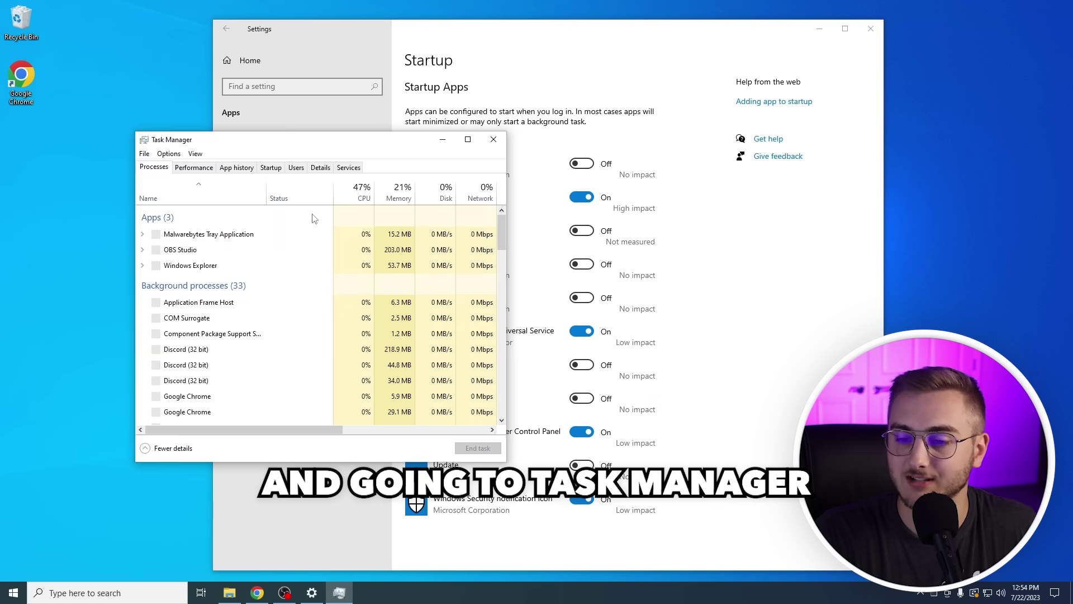
pyautogui.click(272, 168)
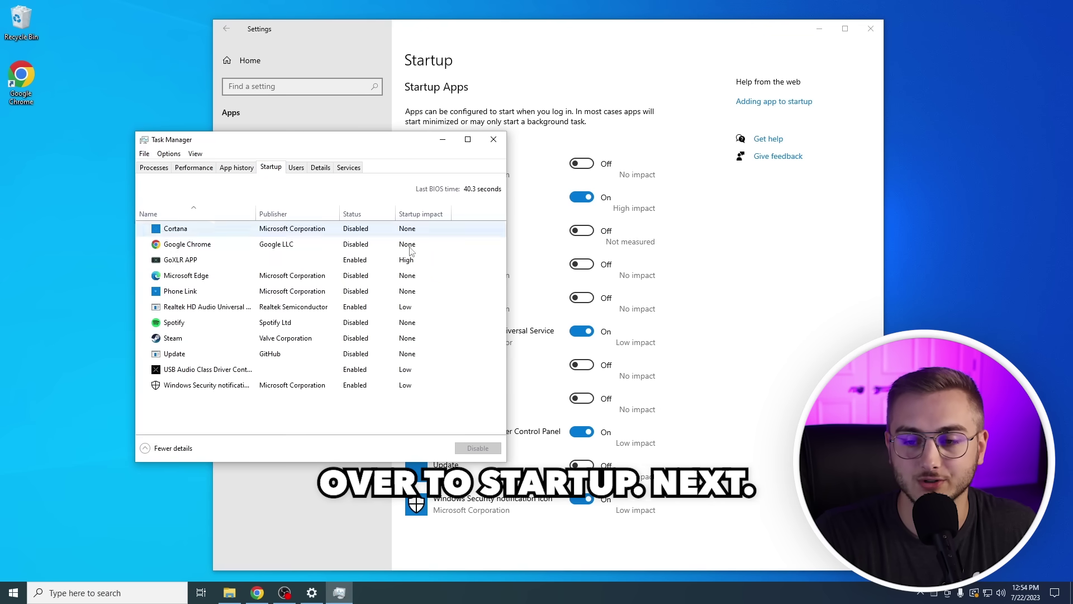
pyautogui.click(220, 29)
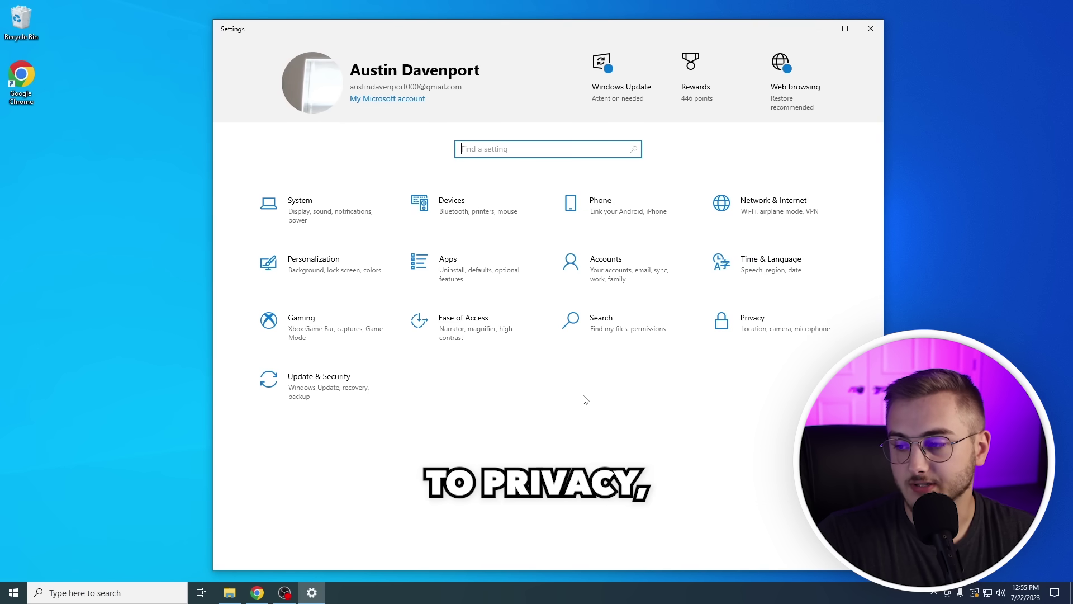
# Turn off app-launch tracking and website language-list access in Privacy > General.
pyautogui.click(767, 327)
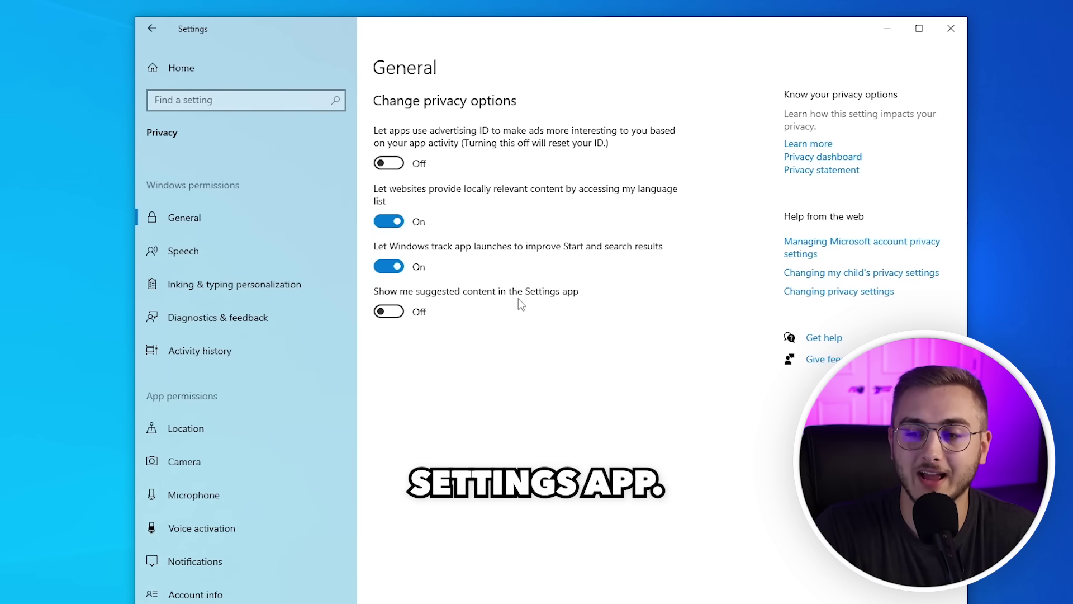
pyautogui.click(417, 274)
pyautogui.click(398, 225)
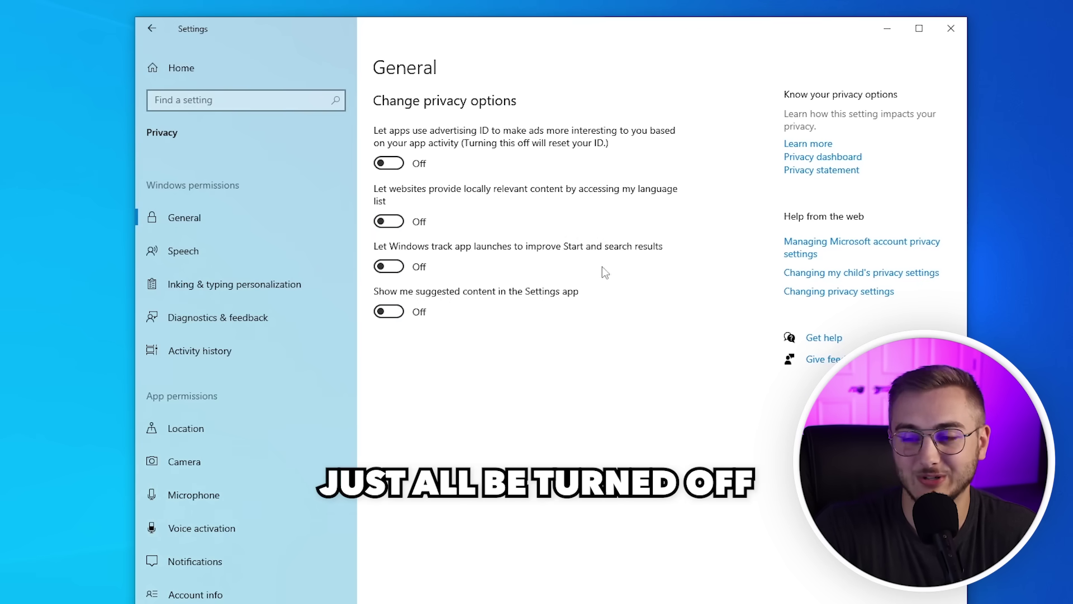
# Go through the Speech and Inking & typing privacy pages to reach Diagnostics & feedback.
pyautogui.click(183, 250)
pyautogui.click(243, 285)
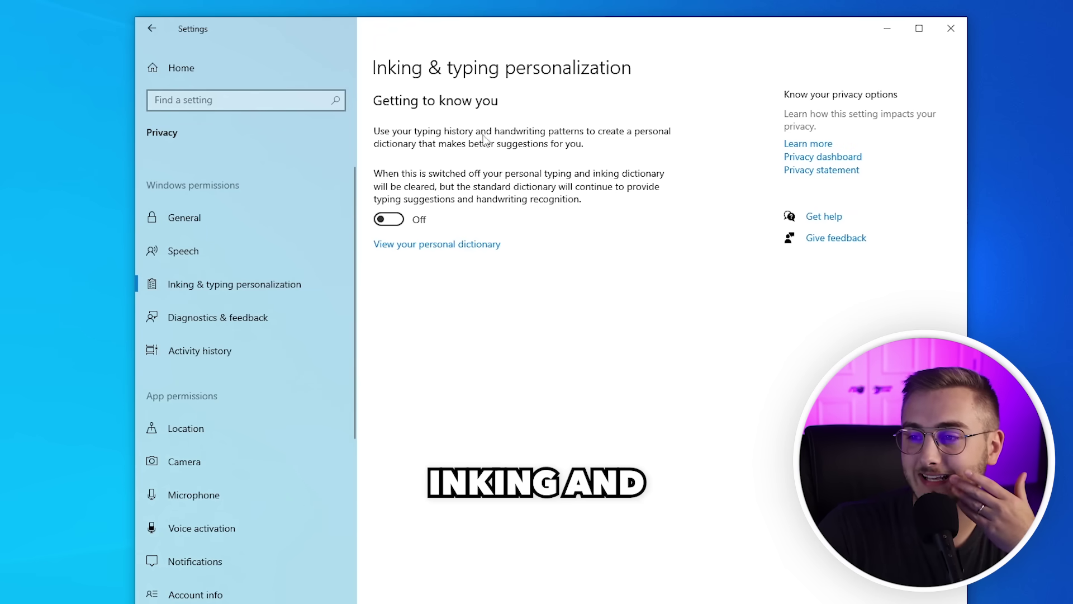
pyautogui.click(234, 317)
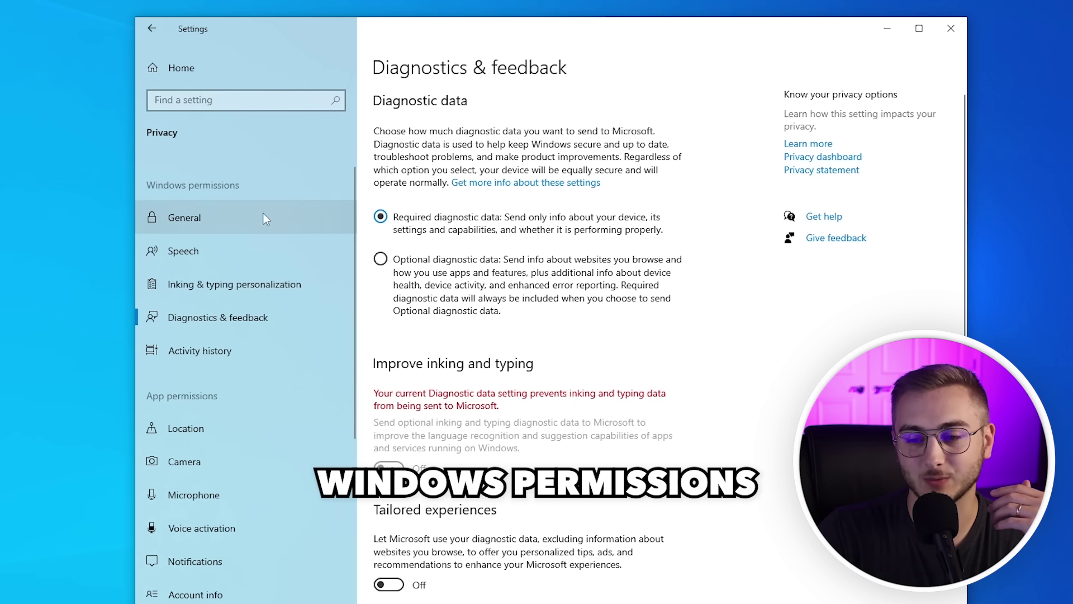
# Scroll the privacy sidebar and open the Camera privacy settings.
pyautogui.scroll(-2, 240, 341)
pyautogui.scroll(-1, 211, 265)
pyautogui.scroll(-3, 254, 323)
pyautogui.scroll(-3, 268, 553)
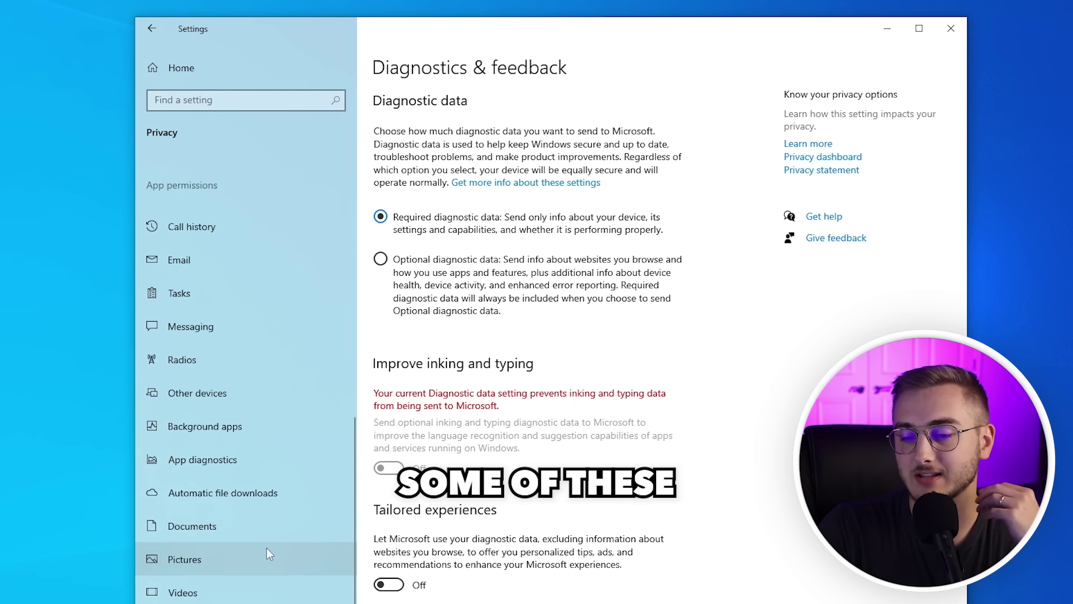
pyautogui.scroll(6, 272, 340)
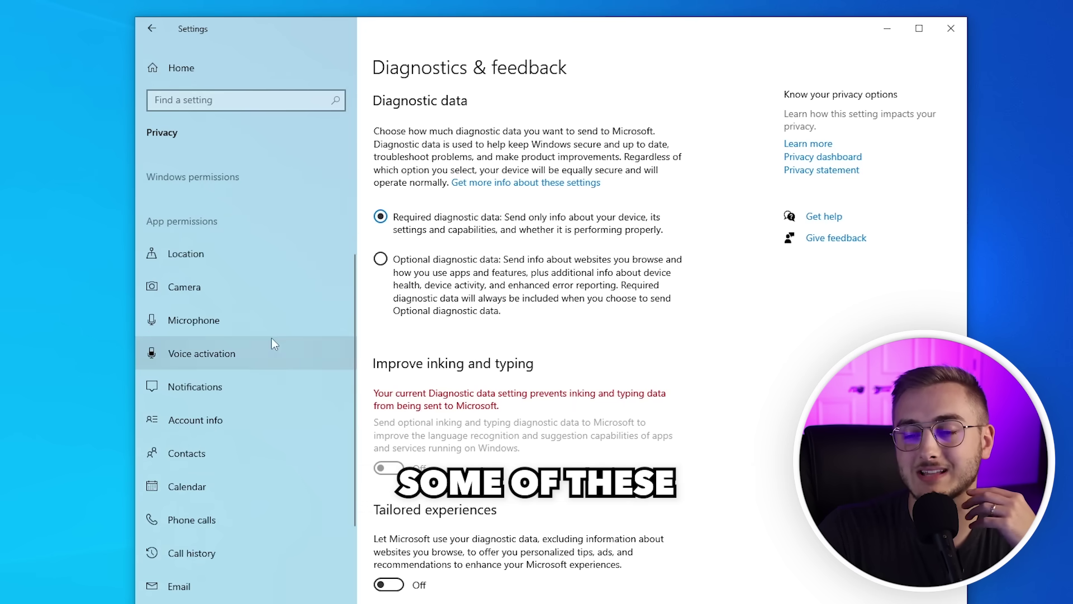
pyautogui.click(271, 287)
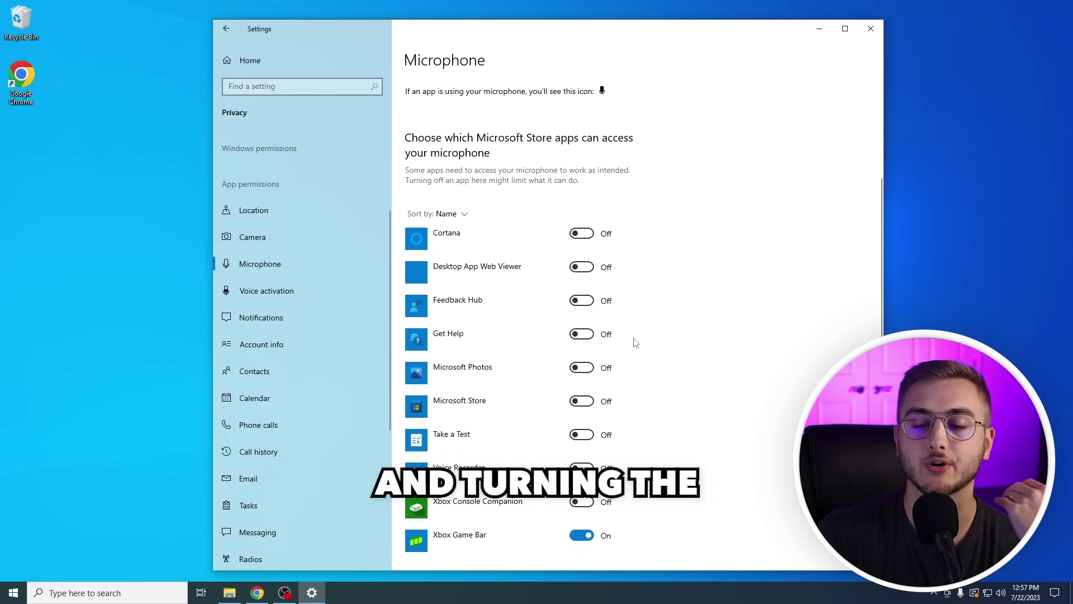
# Switch 'Allow apps to use voice activation' Off on the Voice activation page.
pyautogui.click(267, 291)
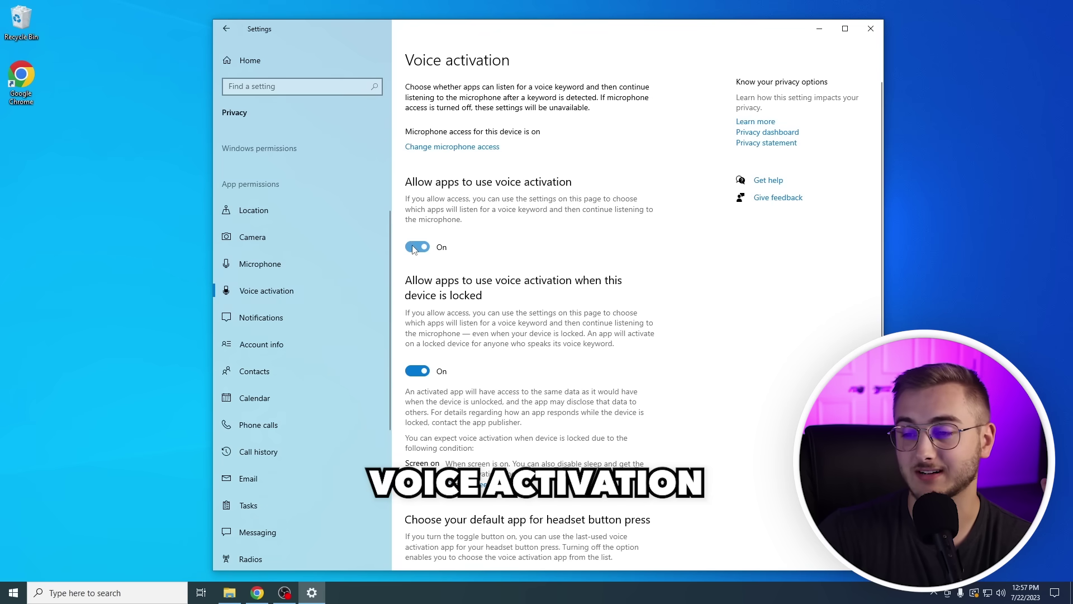
pyautogui.click(418, 247)
pyautogui.scroll(-5, 455, 296)
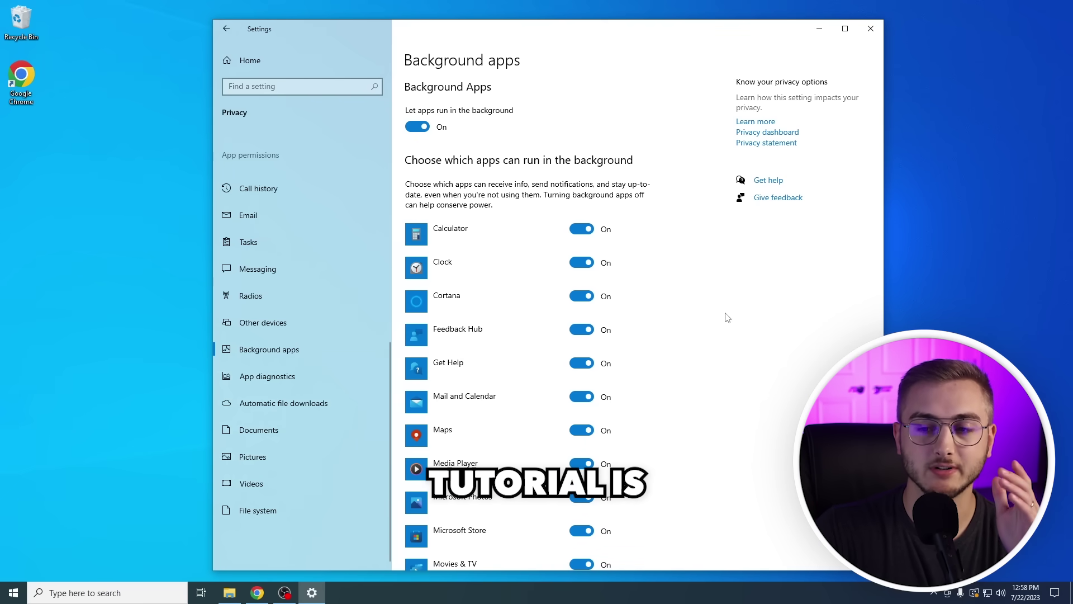
# Turn off background running for Calculator, Cortana, Mail and Calendar, and Maps.
pyautogui.scroll(1, 326, 354)
pyautogui.scroll(5, 244, 240)
pyautogui.scroll(3, 283, 141)
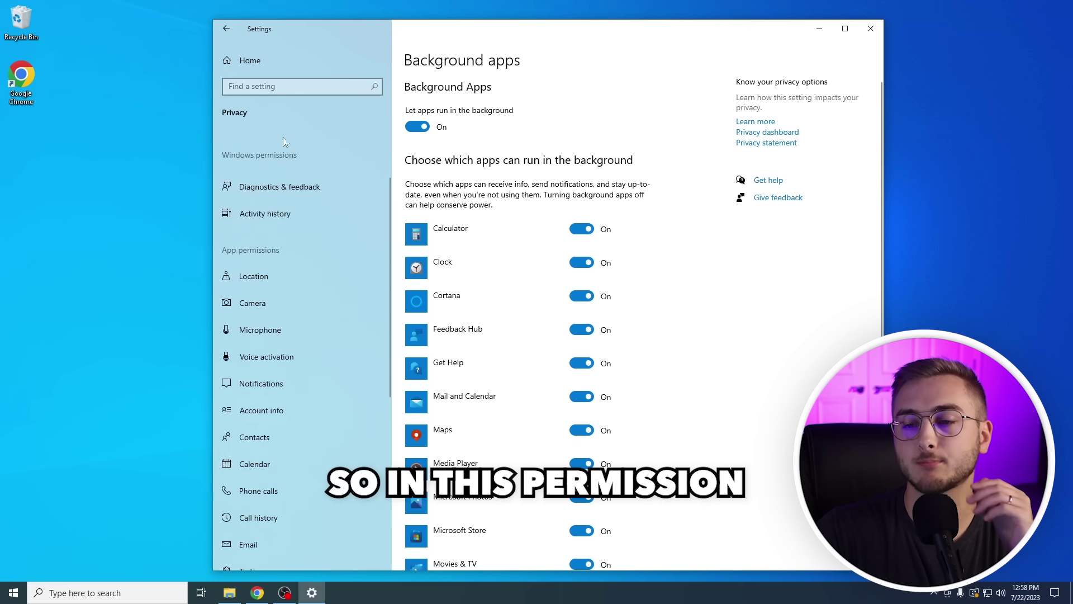
pyautogui.scroll(-2, 312, 250)
pyautogui.scroll(-3, 315, 250)
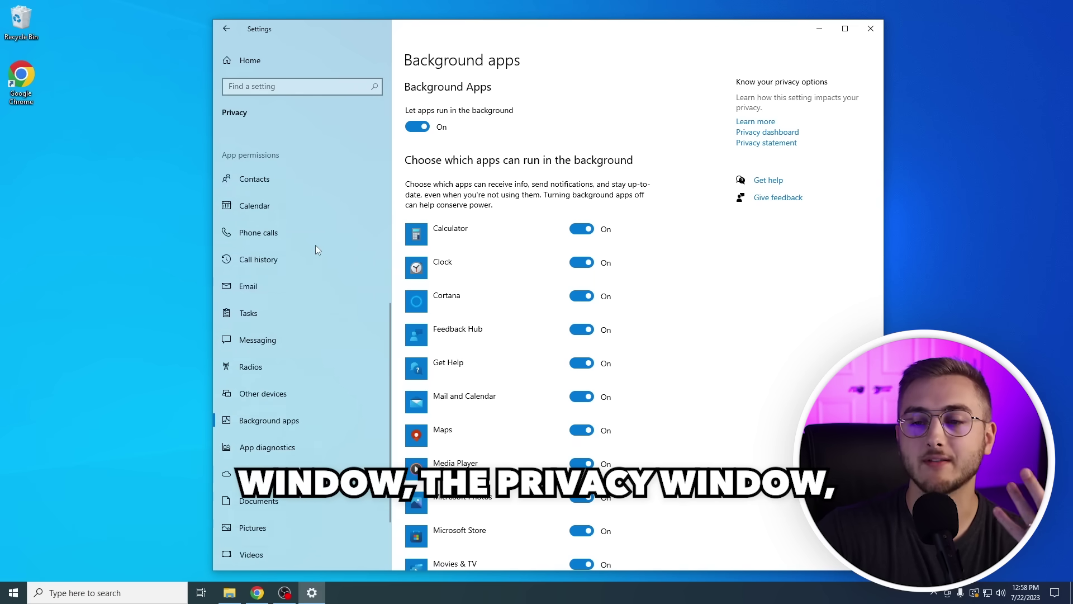
pyautogui.scroll(-3, 315, 250)
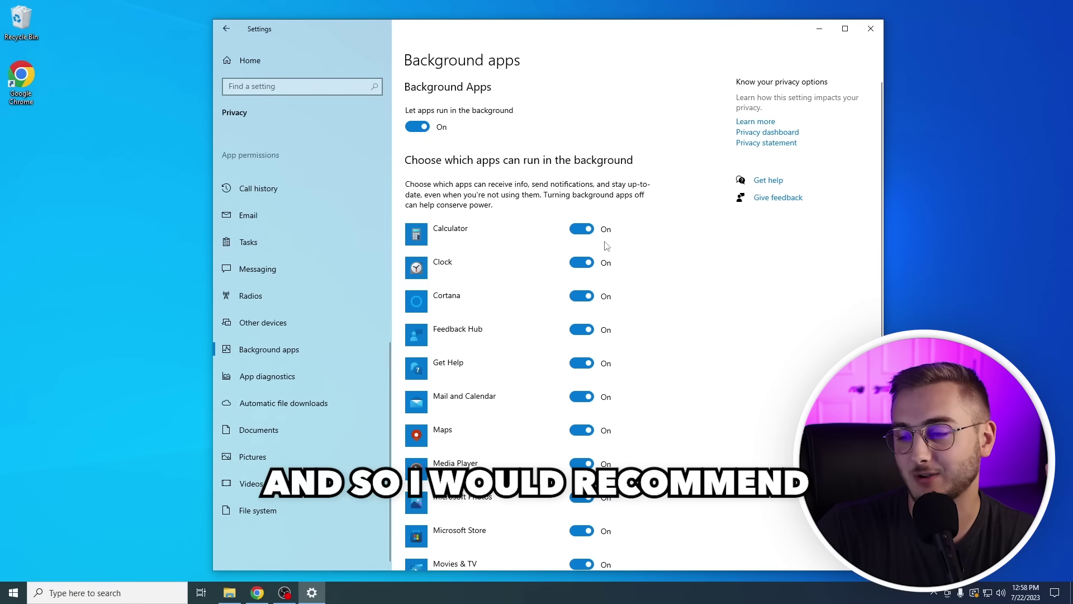
pyautogui.click(584, 230)
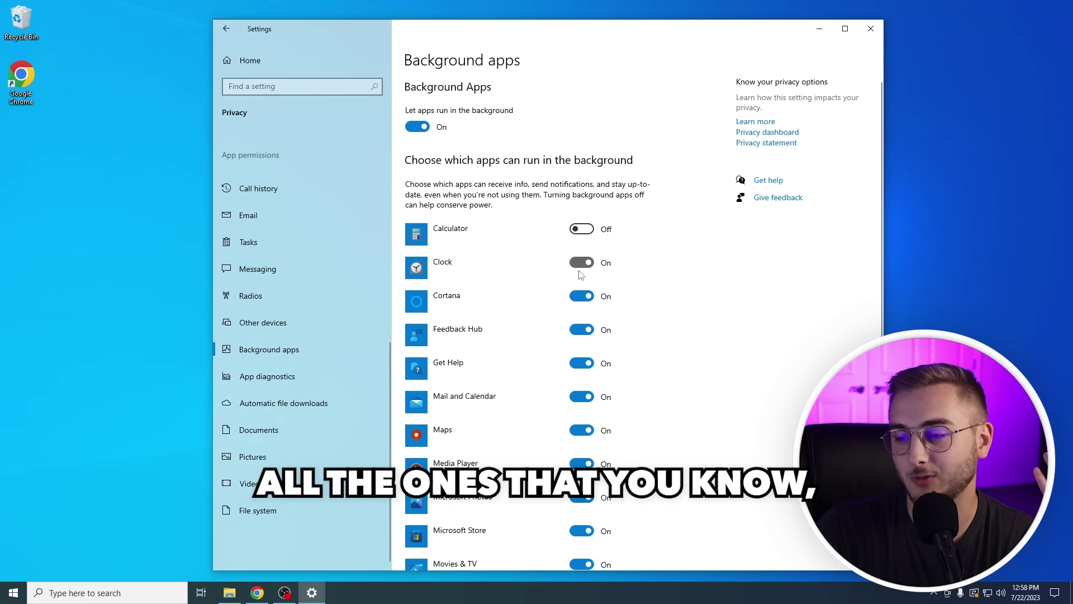
pyautogui.click(585, 305)
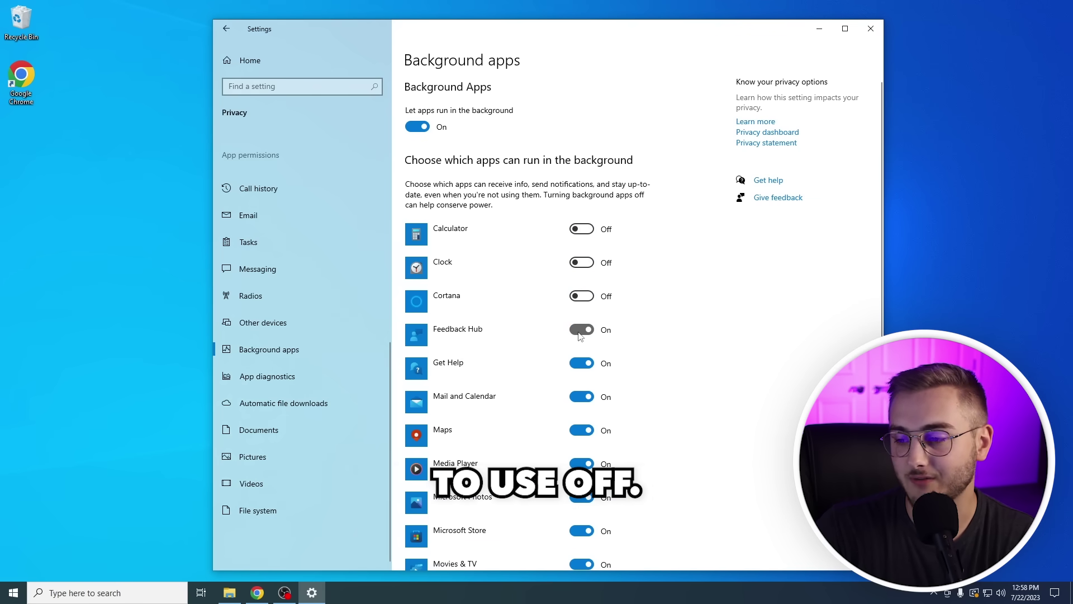
pyautogui.click(583, 397)
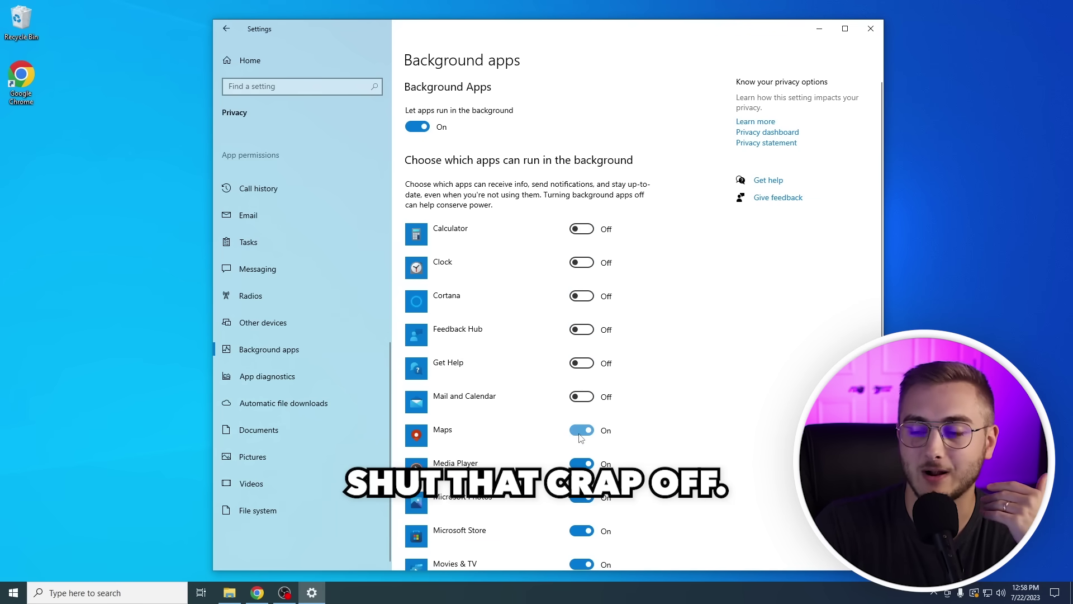
pyautogui.click(586, 431)
# Turn off background running for Microsoft Store, Paint 3D and Phone Link.
pyautogui.scroll(-5, 578, 461)
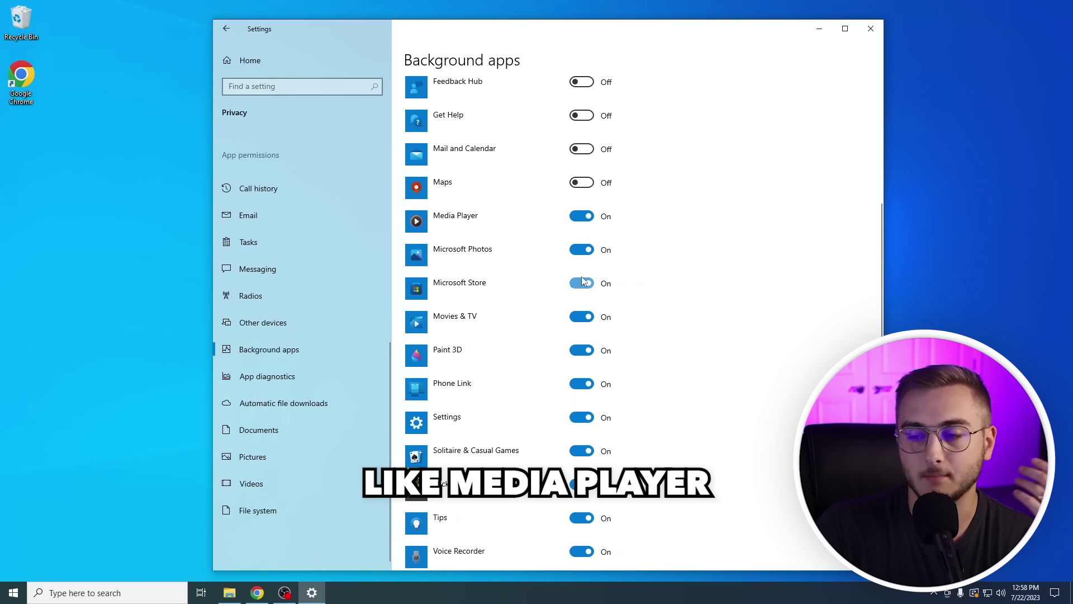
pyautogui.click(586, 285)
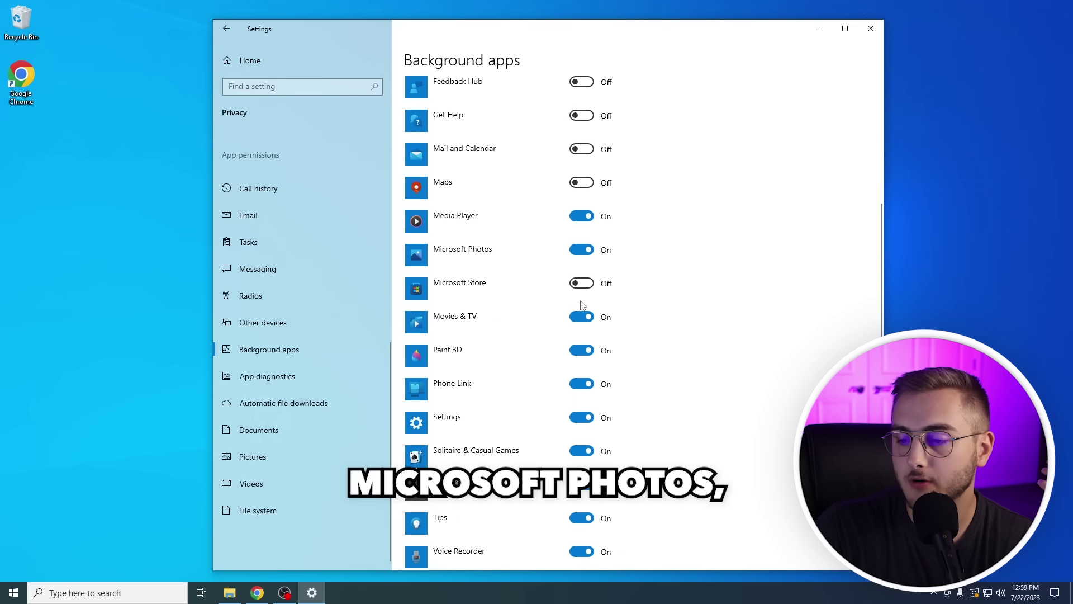
pyautogui.click(582, 317)
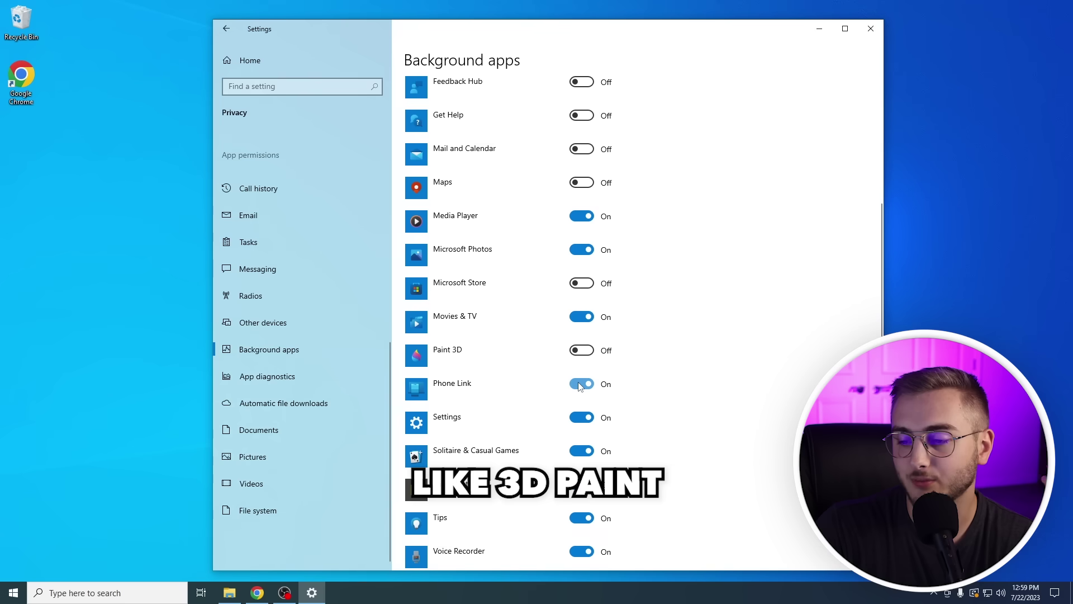
pyautogui.click(581, 385)
pyautogui.scroll(-3, 584, 429)
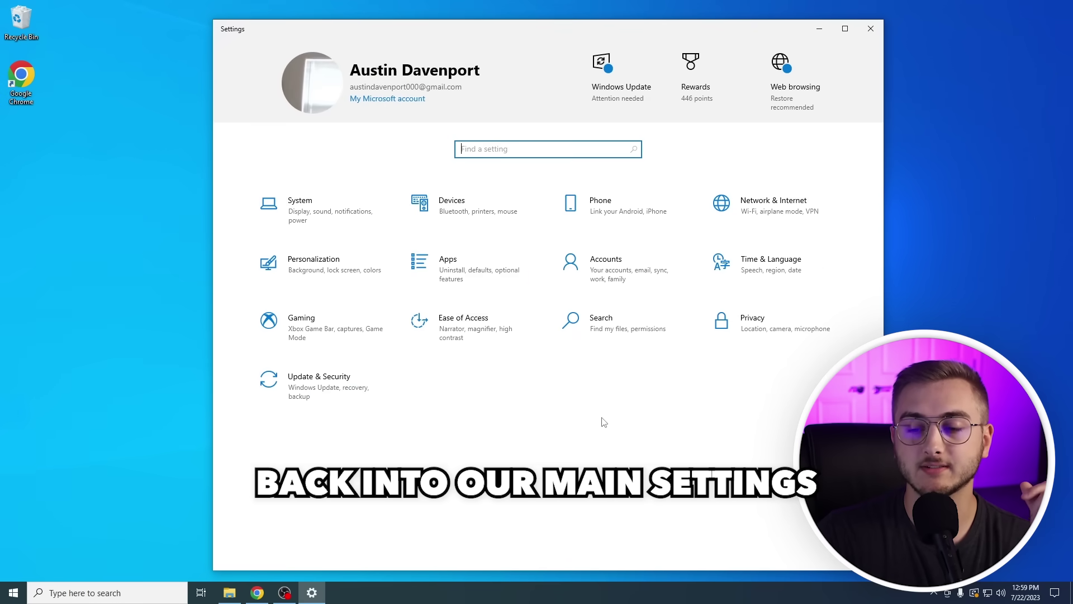
# Confirm Game Mode is on under Gaming, then close the Settings window.
pyautogui.click(326, 343)
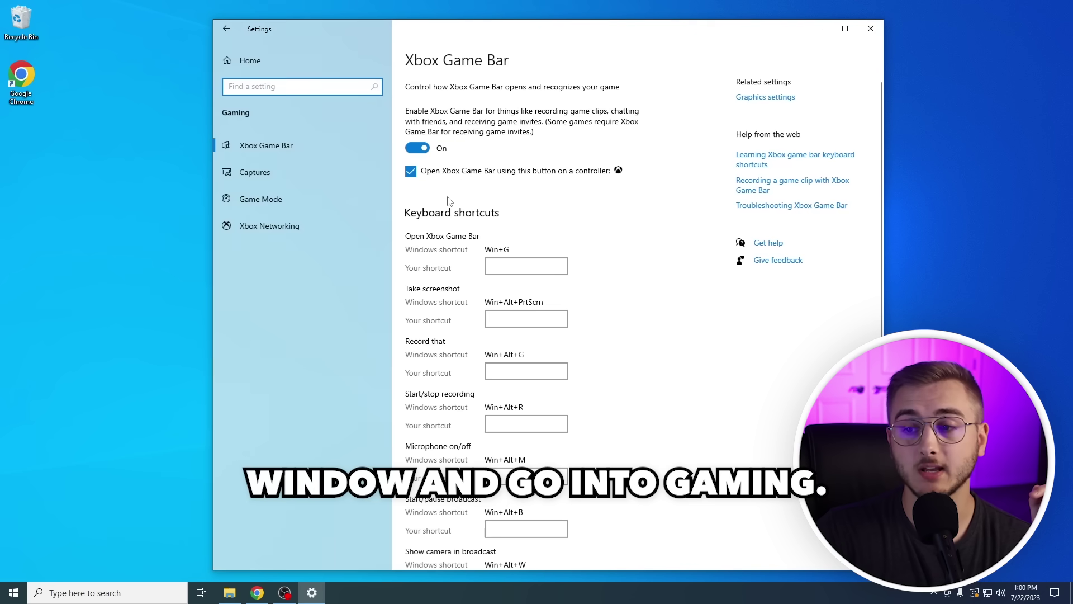
pyautogui.click(288, 204)
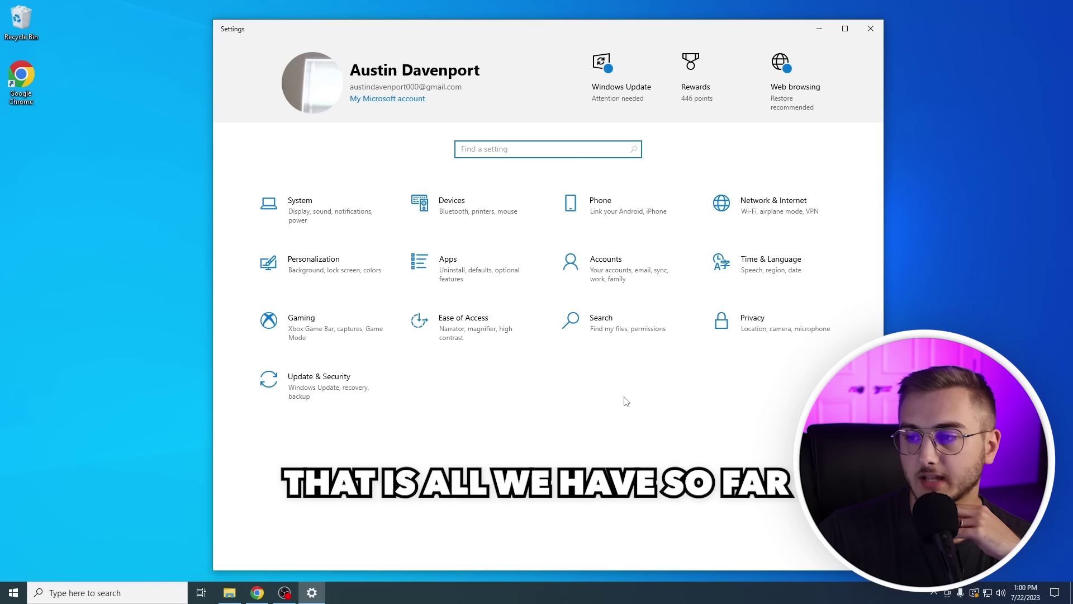
pyautogui.click(877, 29)
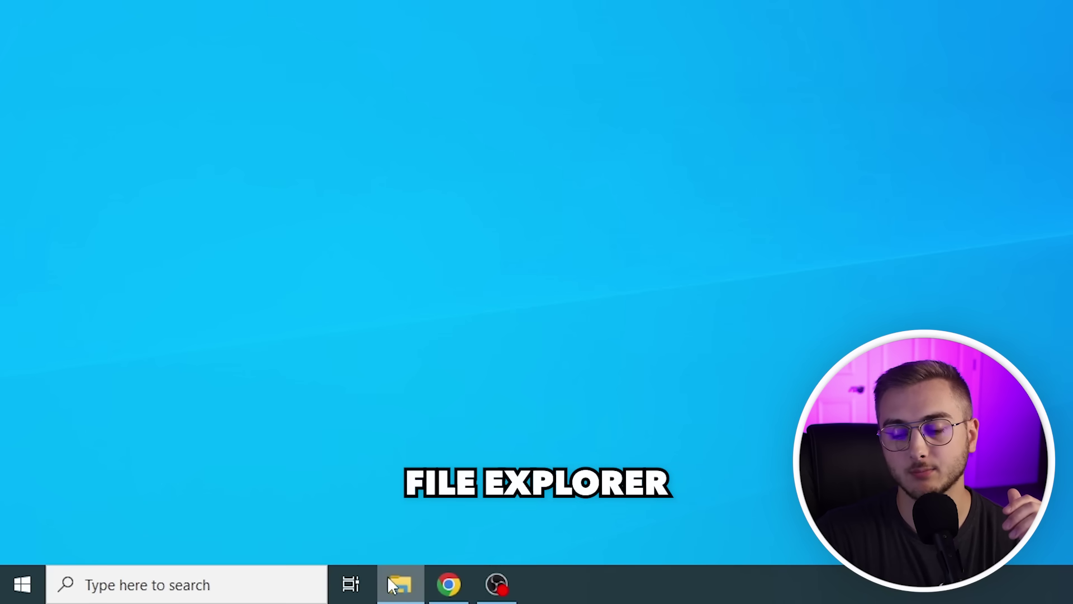
# Open This PC via a 'my p' search and select the Main (D:) drive.
pyautogui.click(256, 584)
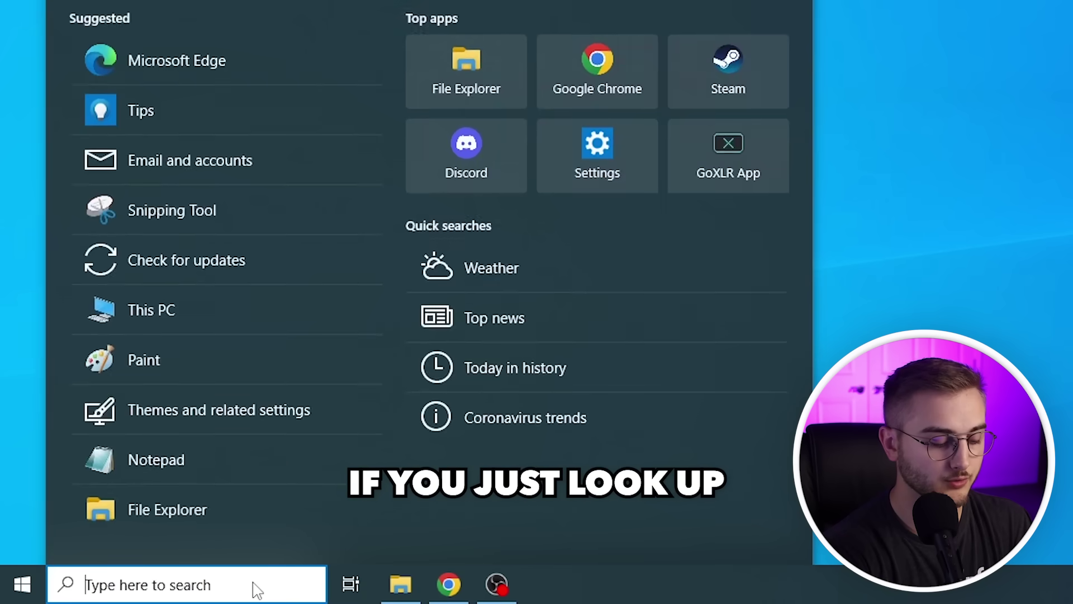
pyautogui.write('my p')
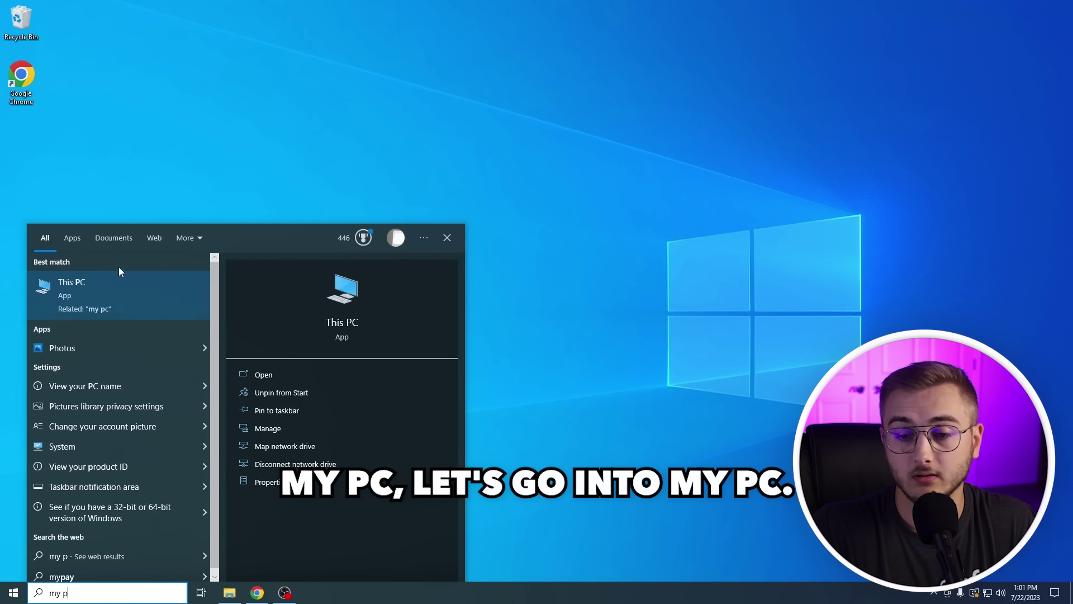
pyautogui.click(91, 286)
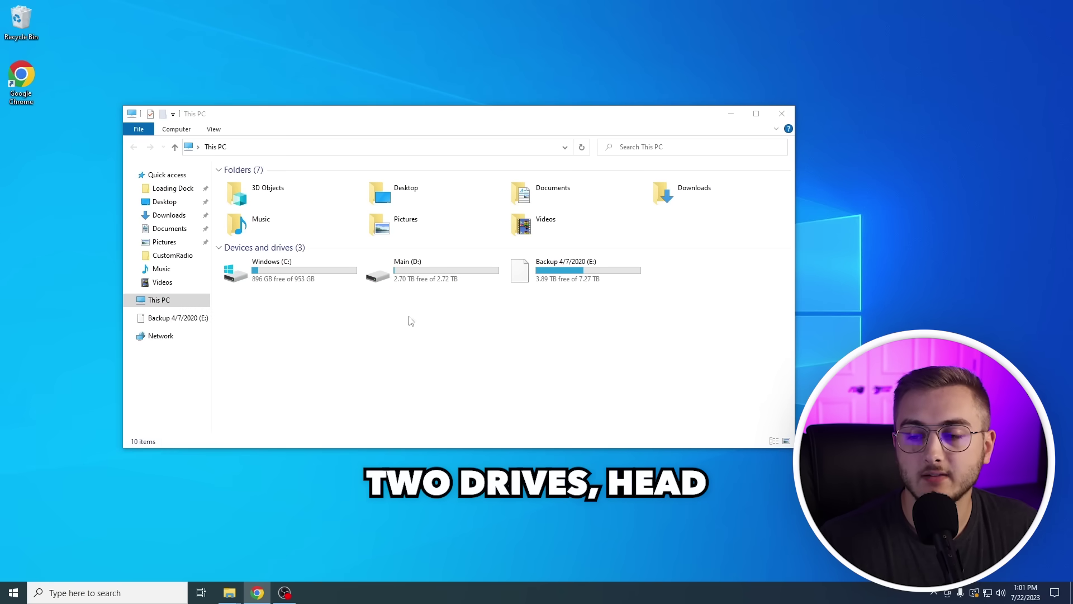
pyautogui.click(419, 279)
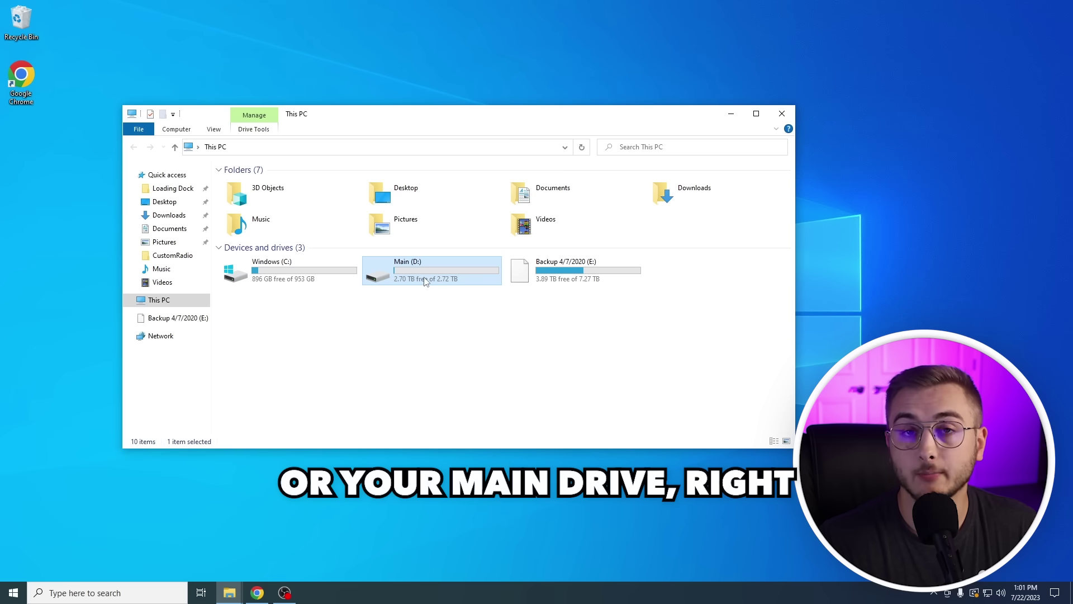
# Run Disk Cleanup on Main (D:) for DirectX Shader Cache and Recycle Bin, then open Optimize Drives.
pyautogui.rightClick(426, 274)
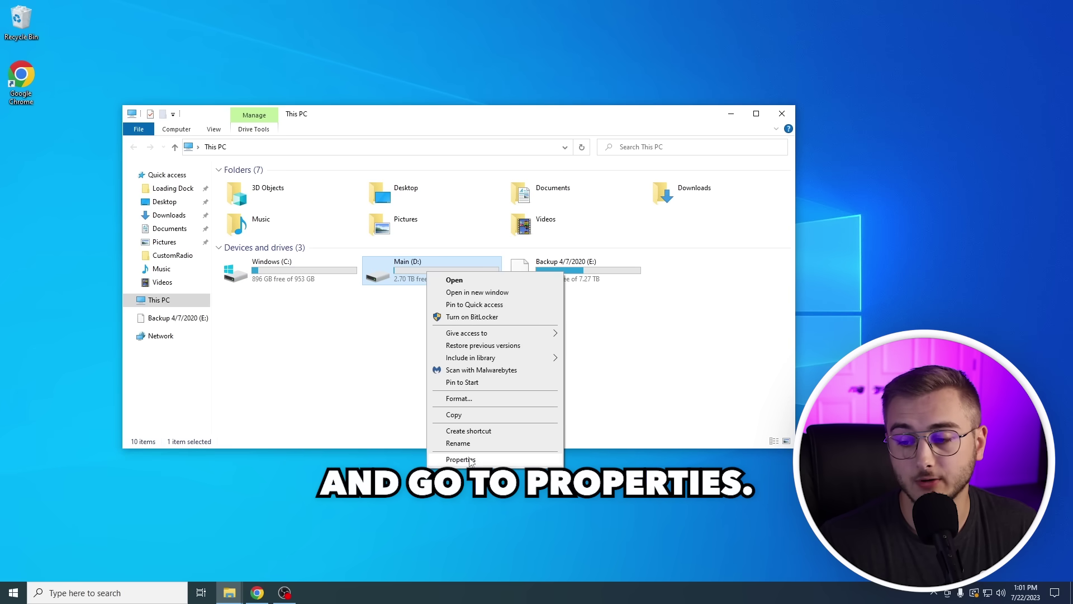
pyautogui.click(471, 461)
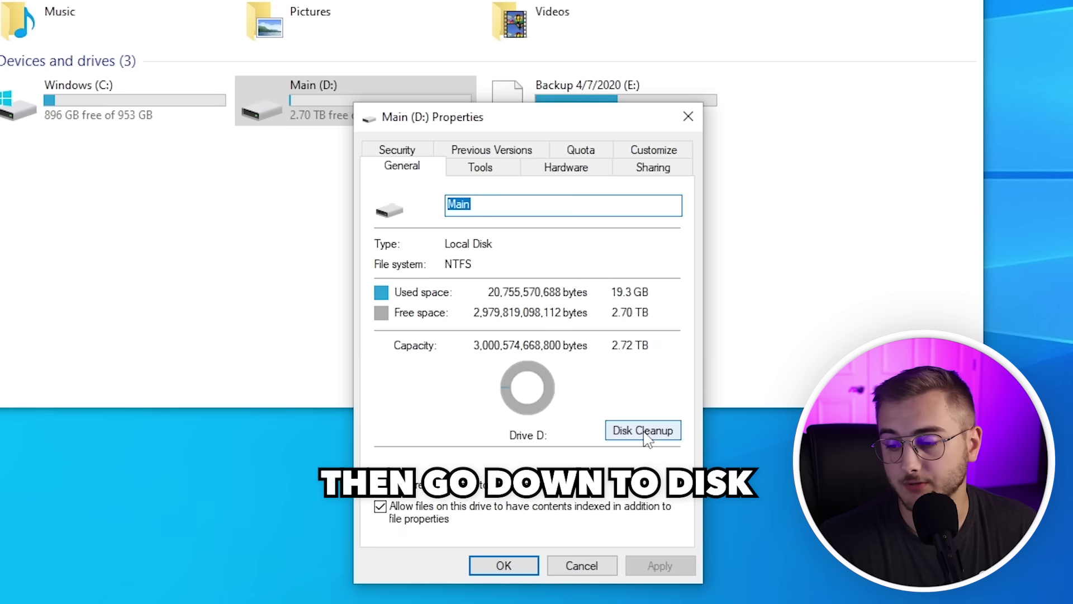
pyautogui.click(646, 431)
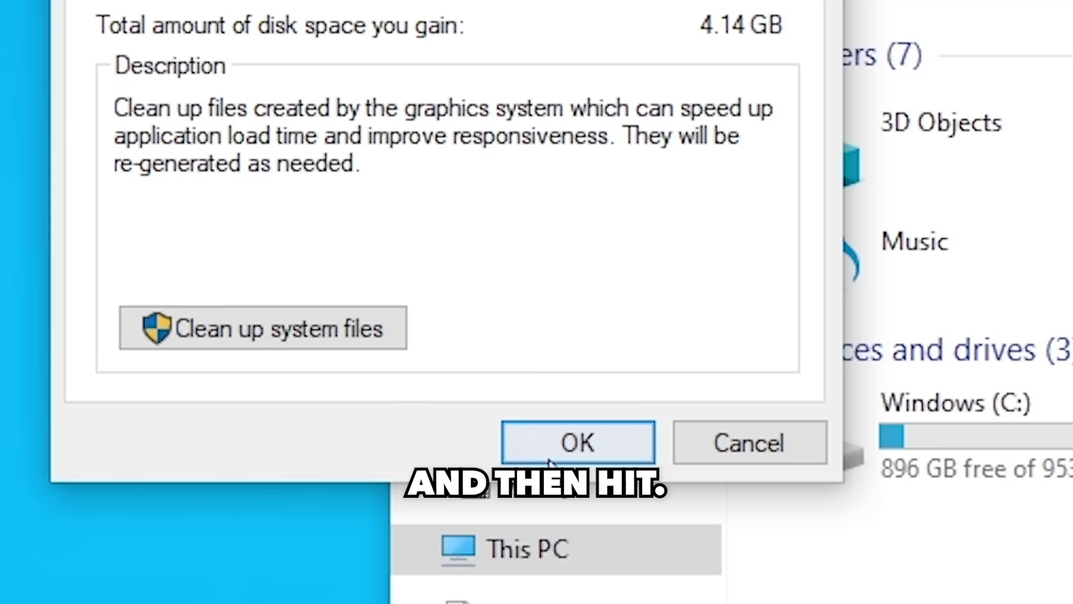
pyautogui.click(301, 474)
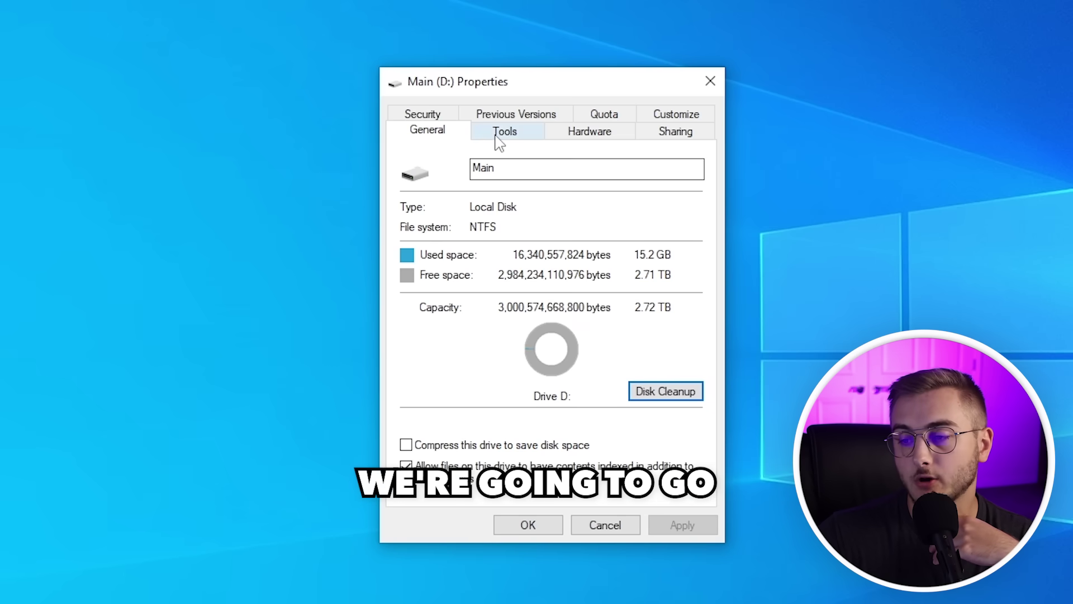
pyautogui.click(497, 135)
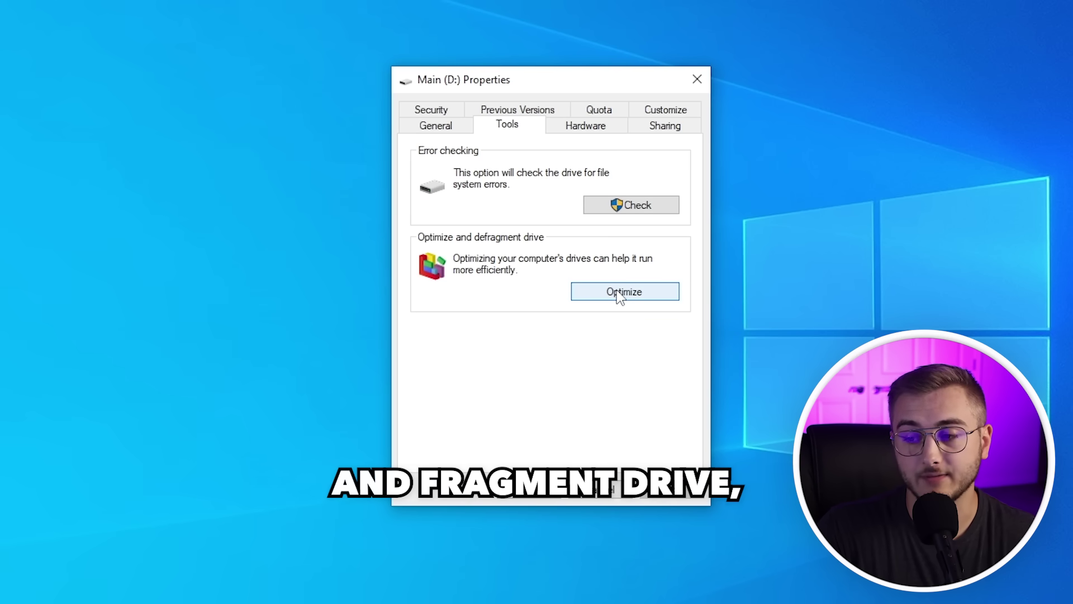
pyautogui.click(620, 297)
# Select Main (D:) in Optimize Drives and start optimizing it.
pyautogui.click(346, 247)
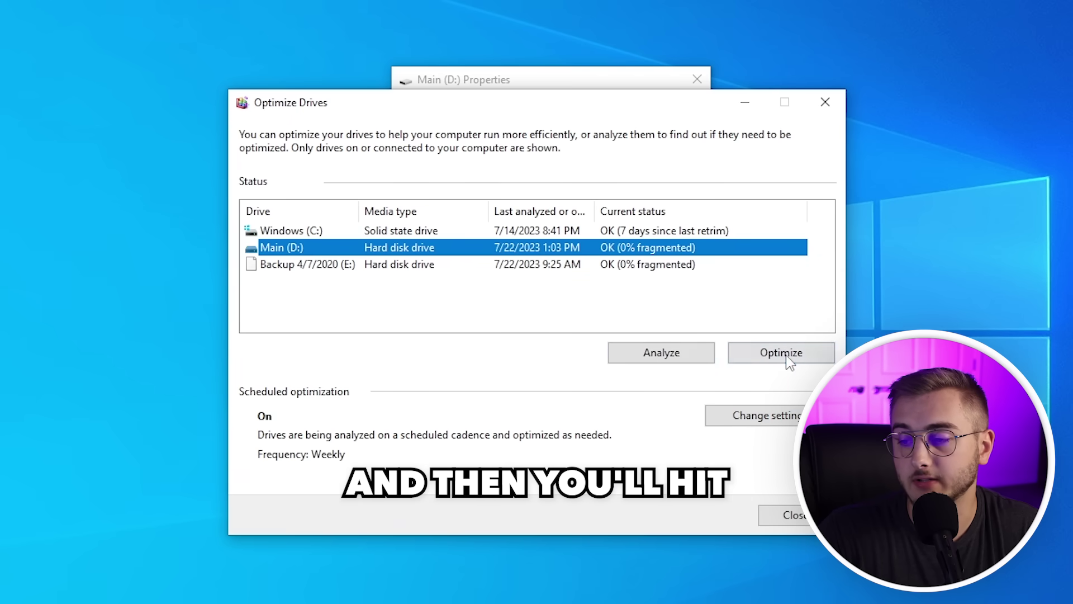
pyautogui.click(787, 355)
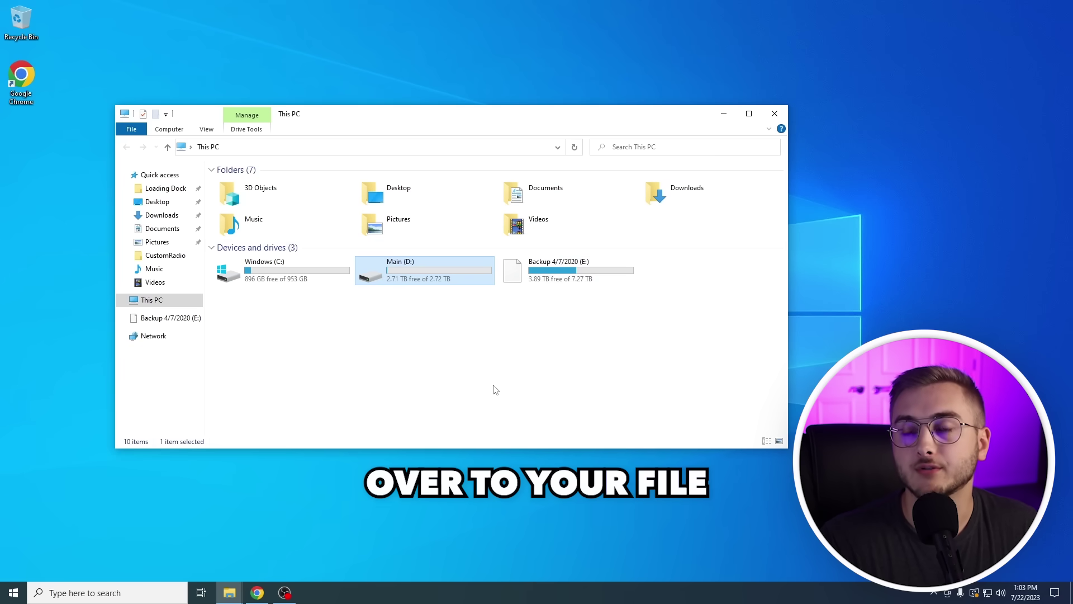
# Delete temporary files from Windows (C:) with Disk Cleanup, then close Properties and File Explorer.
pyautogui.rightClick(287, 283)
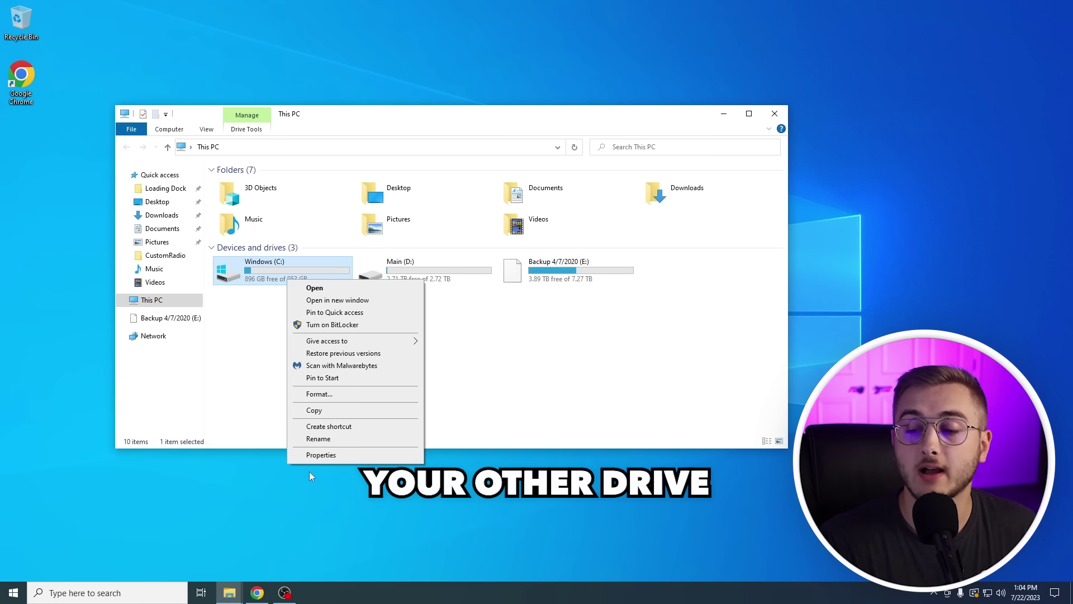
pyautogui.click(322, 456)
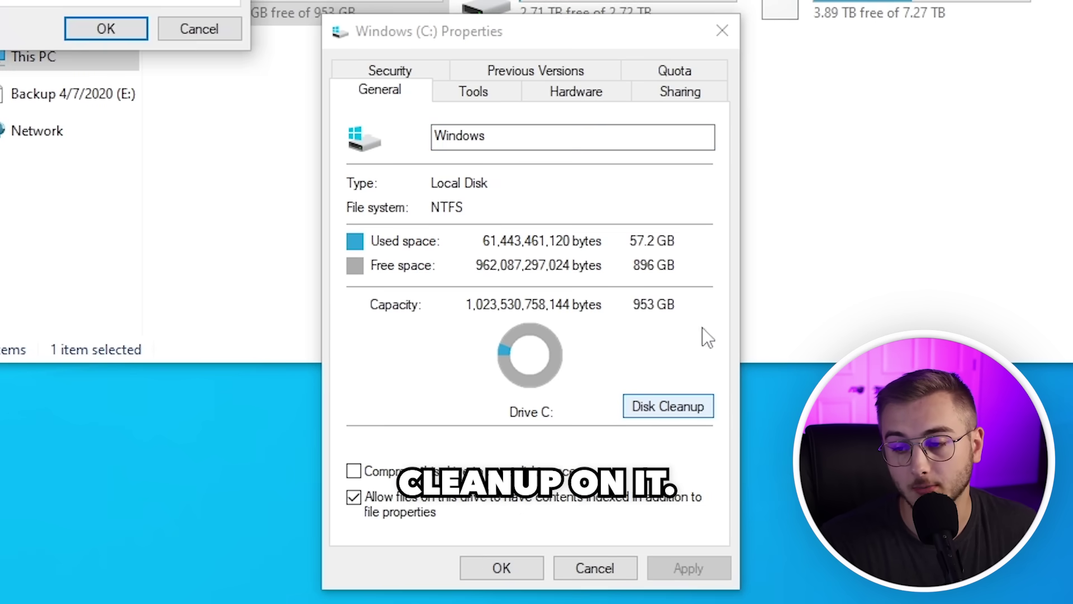
pyautogui.click(668, 406)
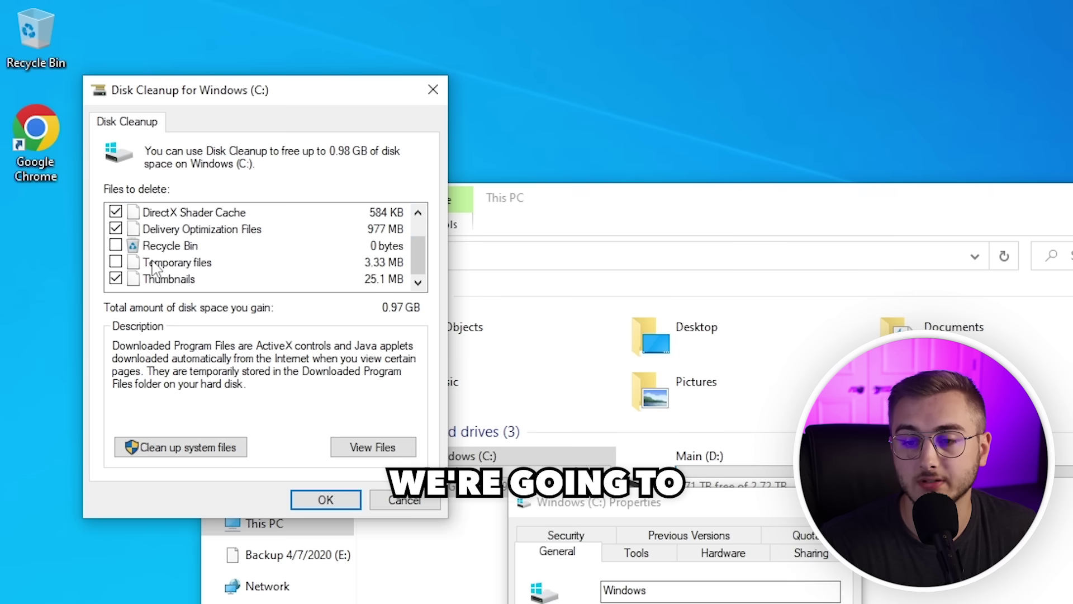
pyautogui.click(116, 262)
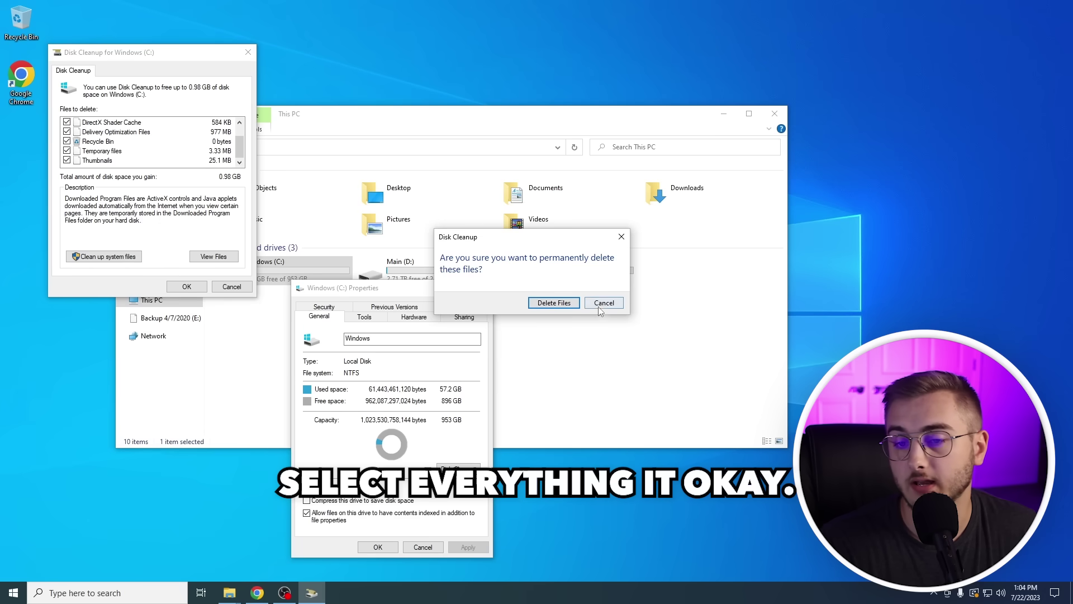
pyautogui.click(572, 306)
pyautogui.click(484, 289)
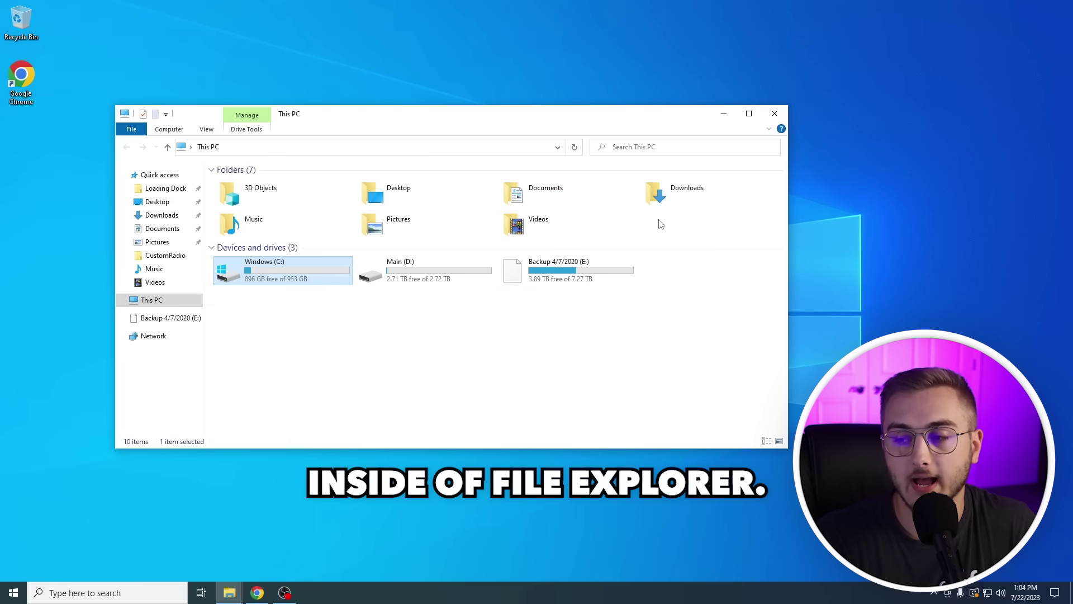
pyautogui.click(774, 115)
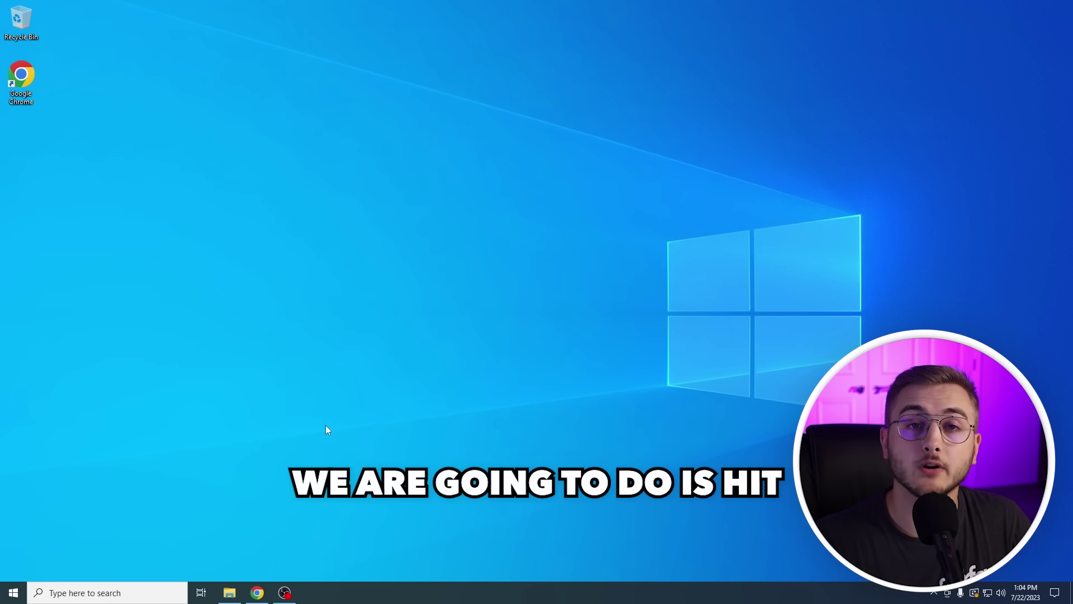
# Open the user's %temp% folder from the Run box.
pyautogui.press('super+r')
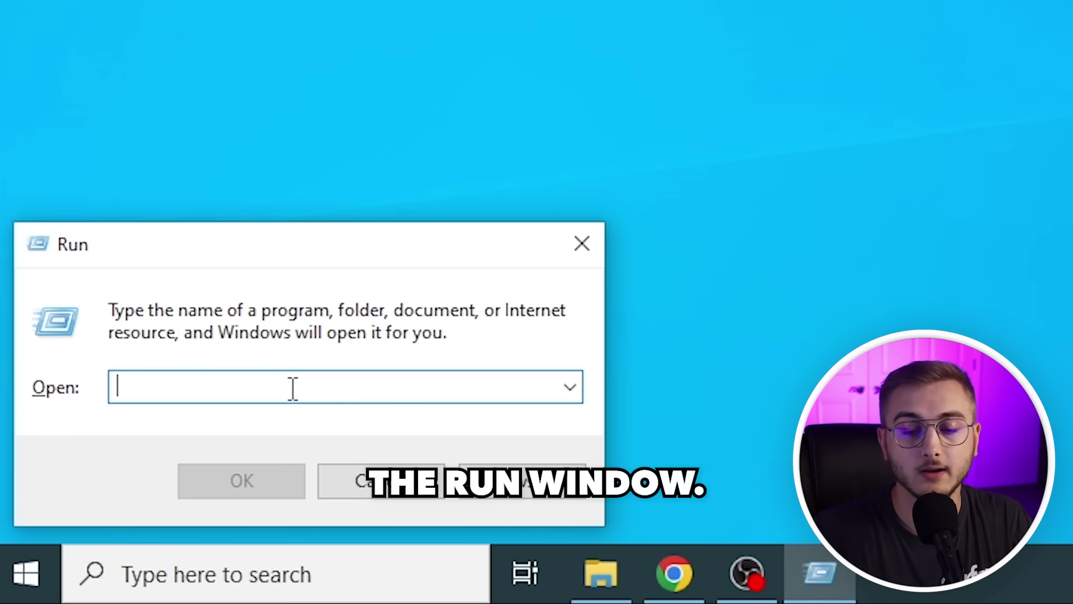
pyautogui.write('%temp%')
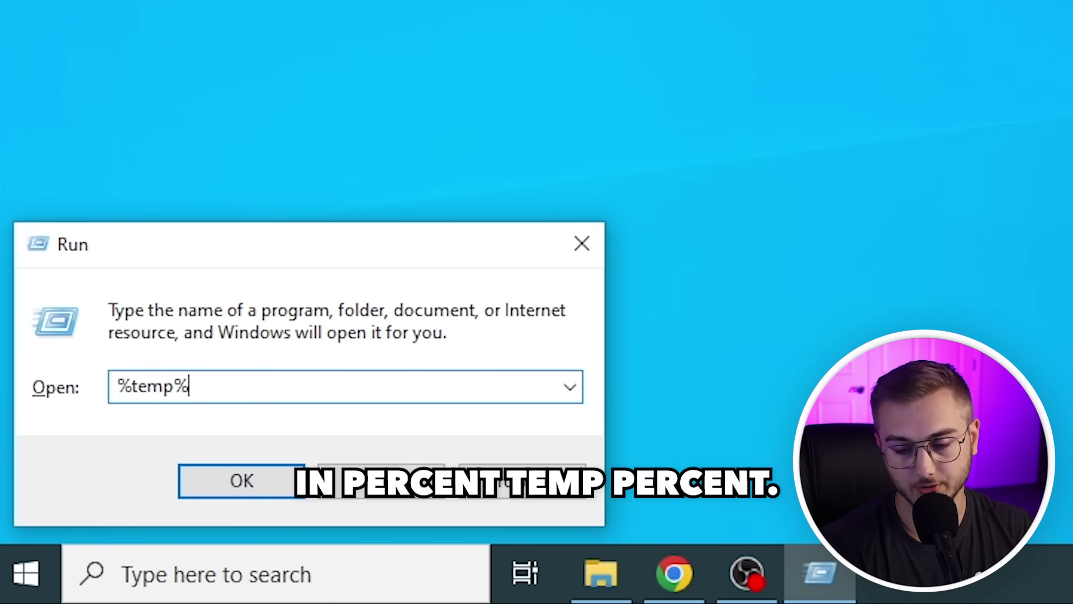
pyautogui.press('Return')
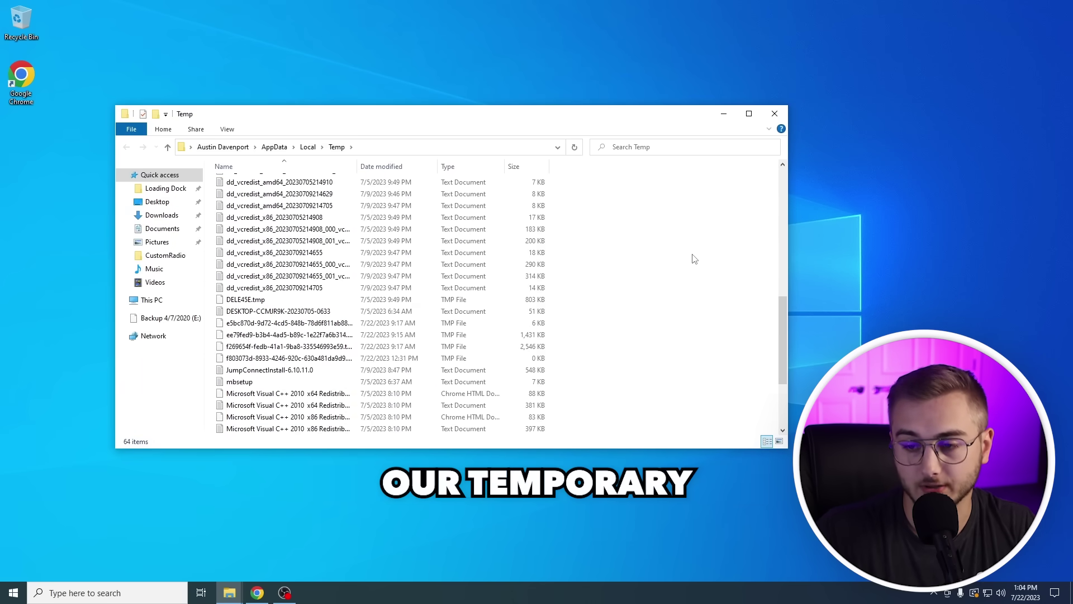
pyautogui.scroll(4, 694, 259)
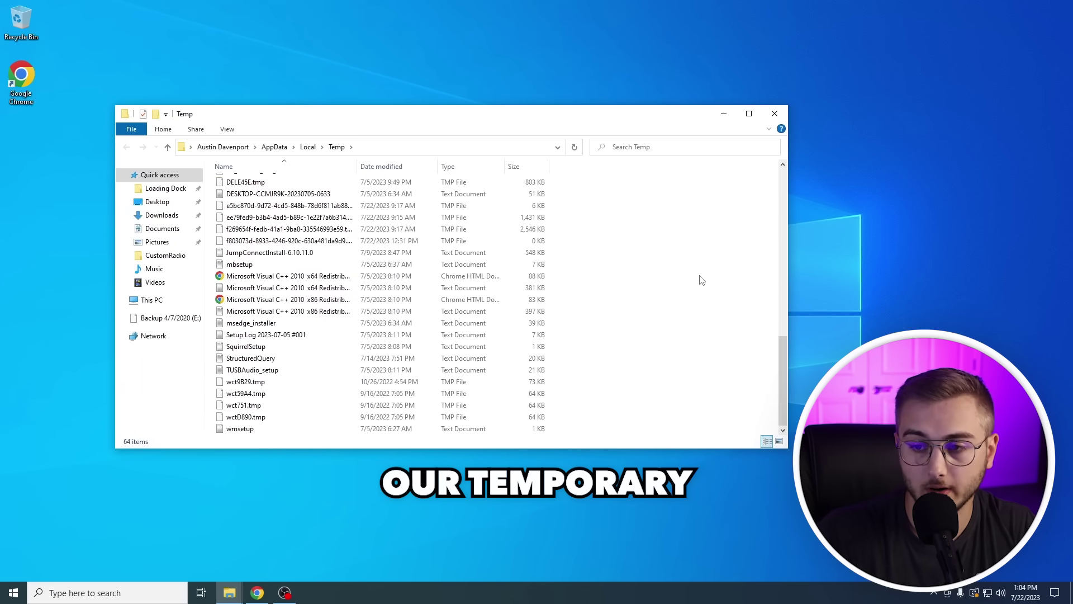
pyautogui.scroll(4, 700, 279)
pyautogui.scroll(4, 702, 288)
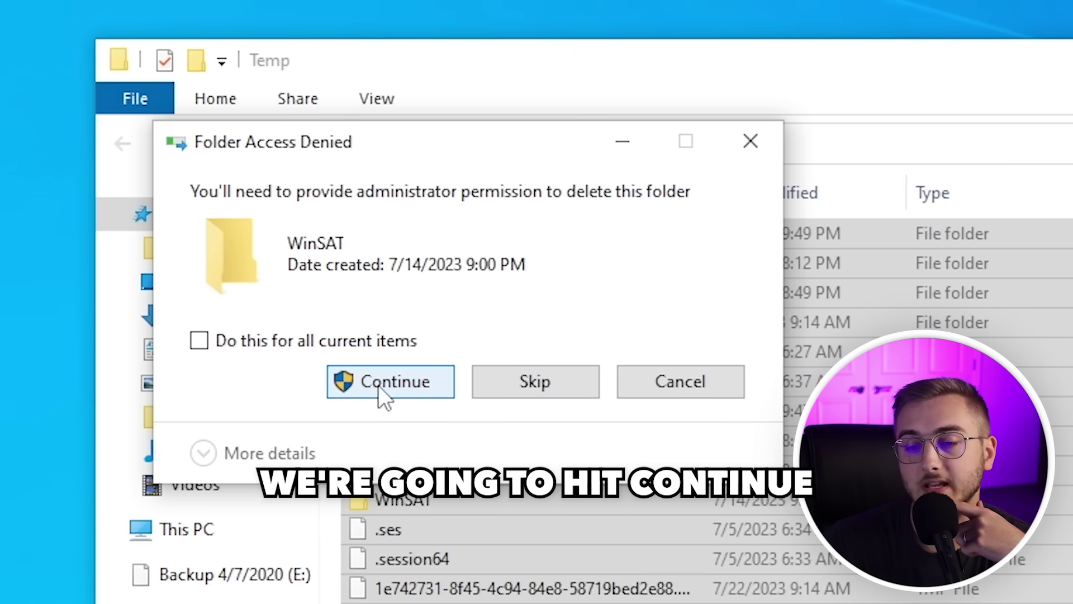
# Delete the Temp folder contents, allowing the WinSAT folder and skipping all in-use items.
pyautogui.click(378, 387)
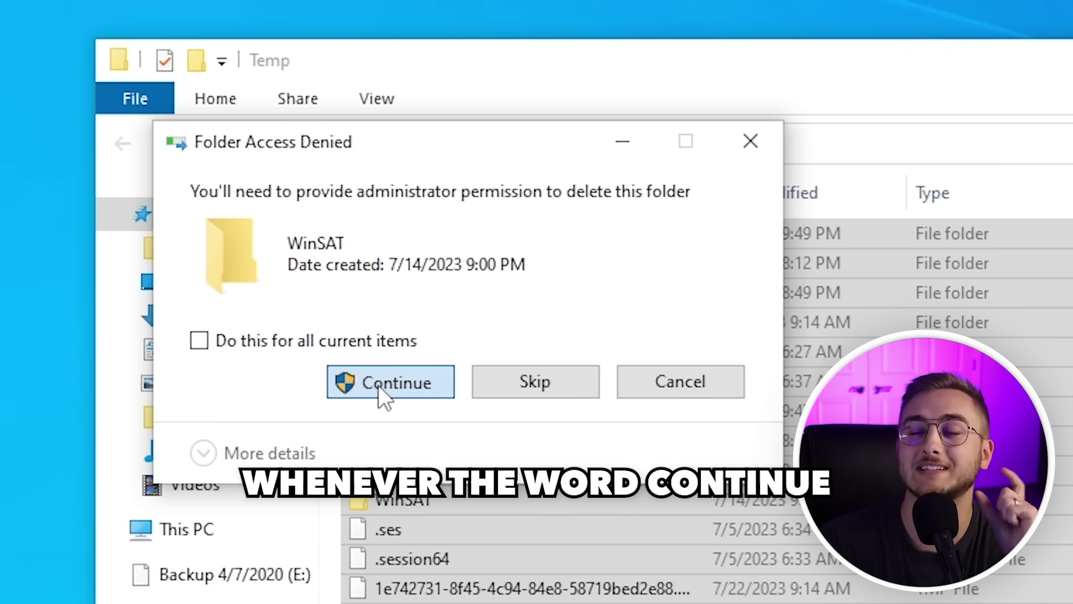
pyautogui.click(378, 385)
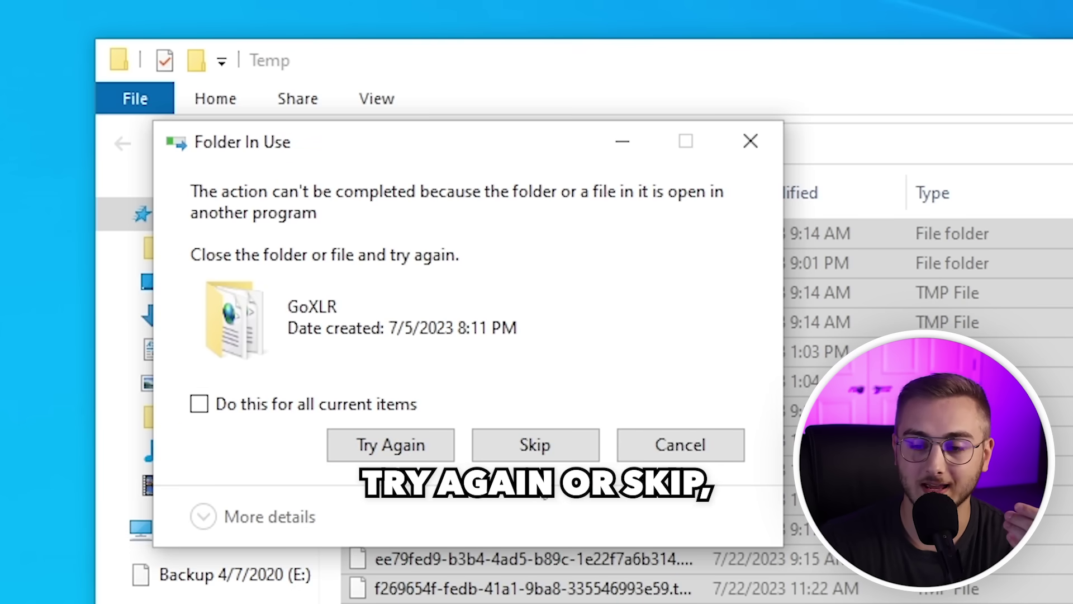
pyautogui.click(222, 410)
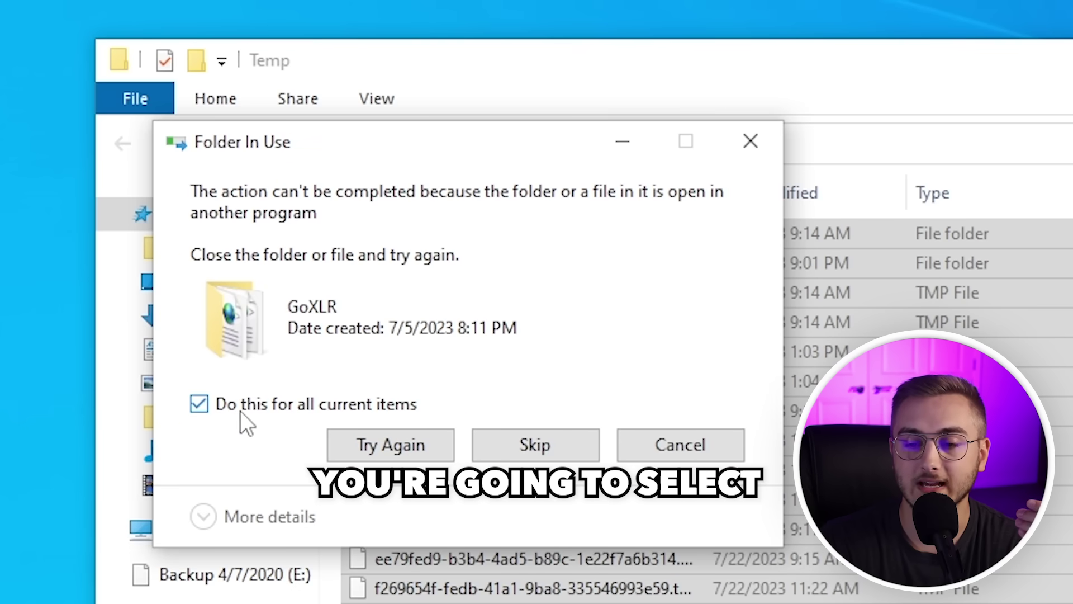
pyautogui.click(535, 445)
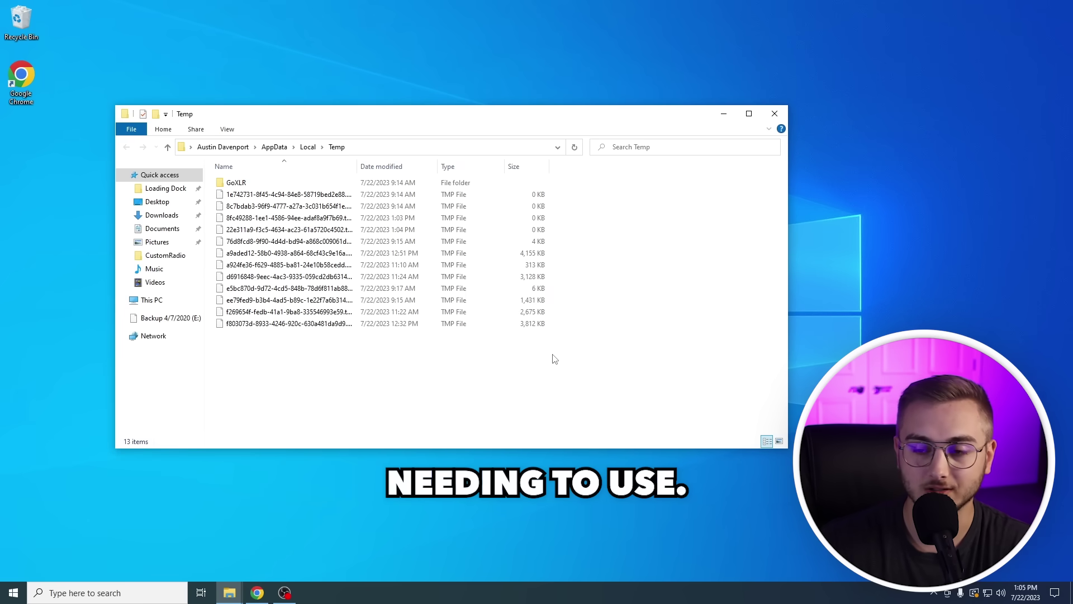
pyautogui.hotkey('alt', 'F4')
# Open C:'s Windows 'temp' folder via Run, grant access, and delete everything in it.
pyautogui.press('super+r')
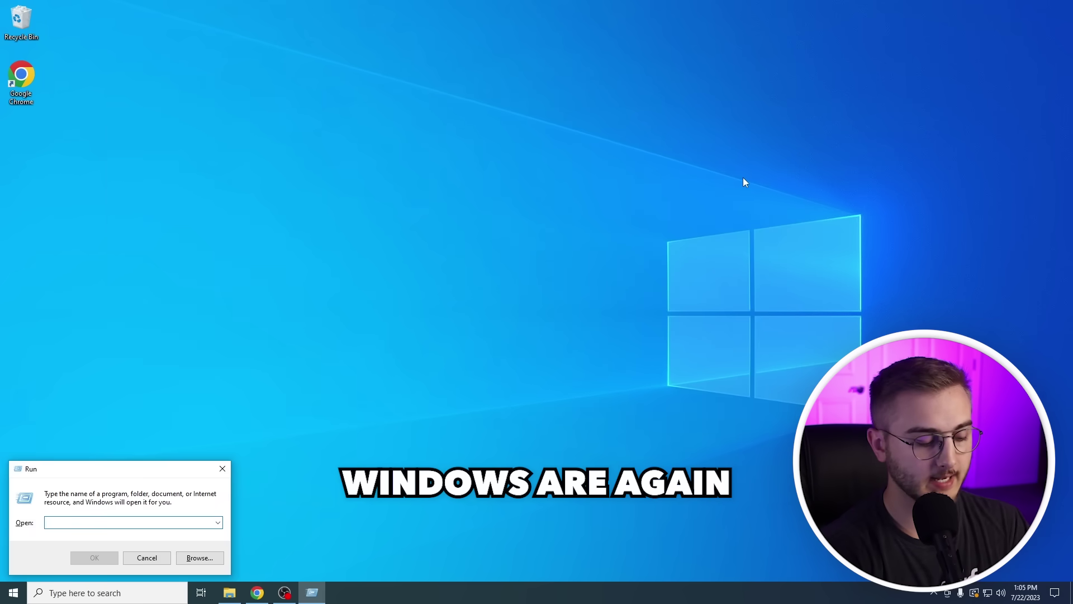
pyautogui.write('temp')
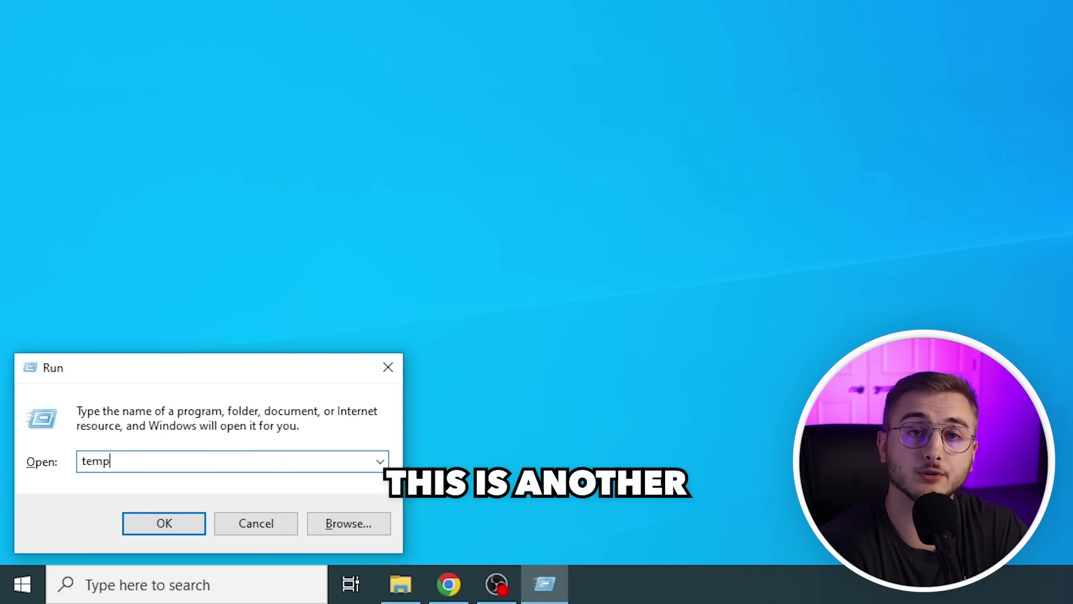
pyautogui.press('Return')
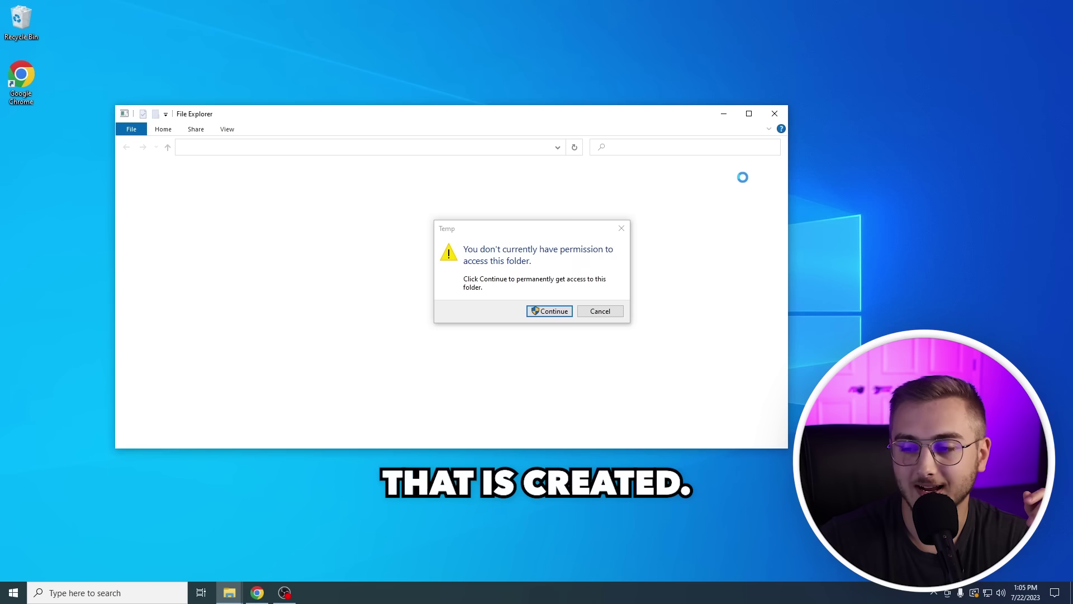
pyautogui.click(545, 312)
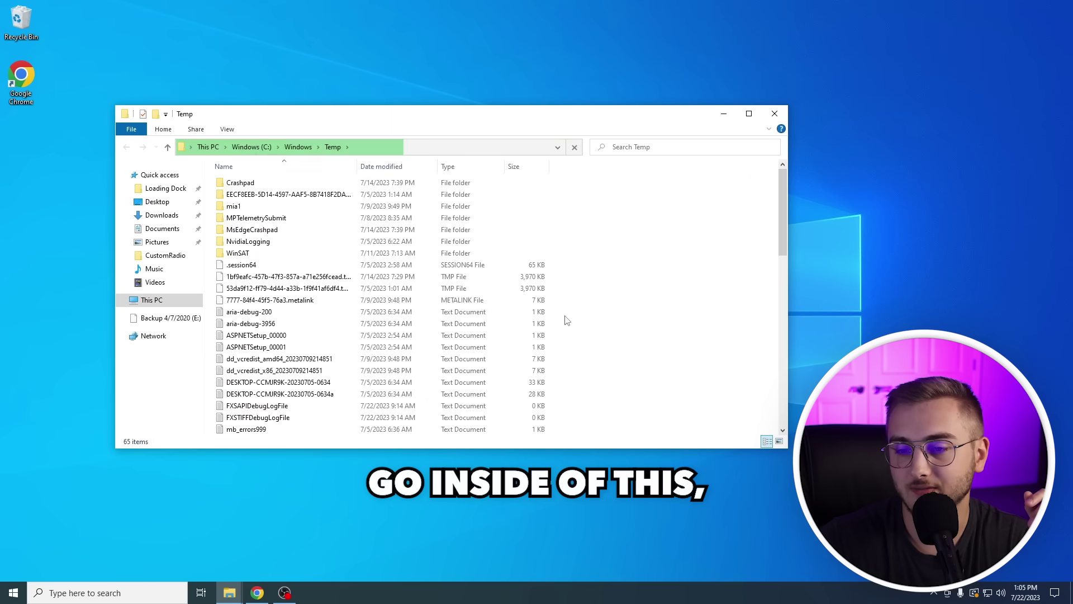
pyautogui.hotkey('ctrl', 'a')
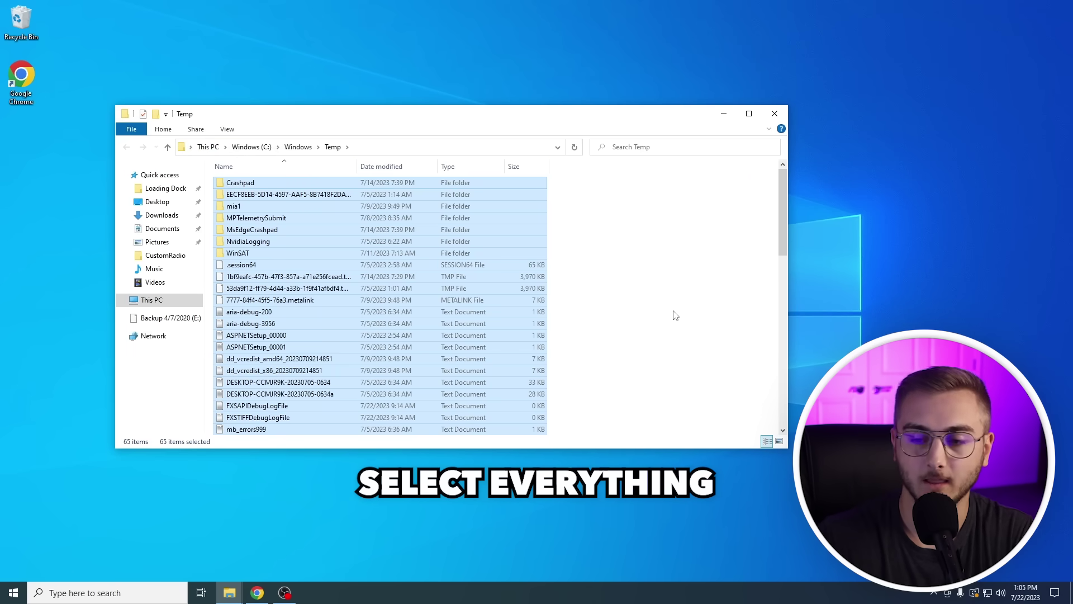
pyautogui.press('Delete')
pyautogui.click(507, 243)
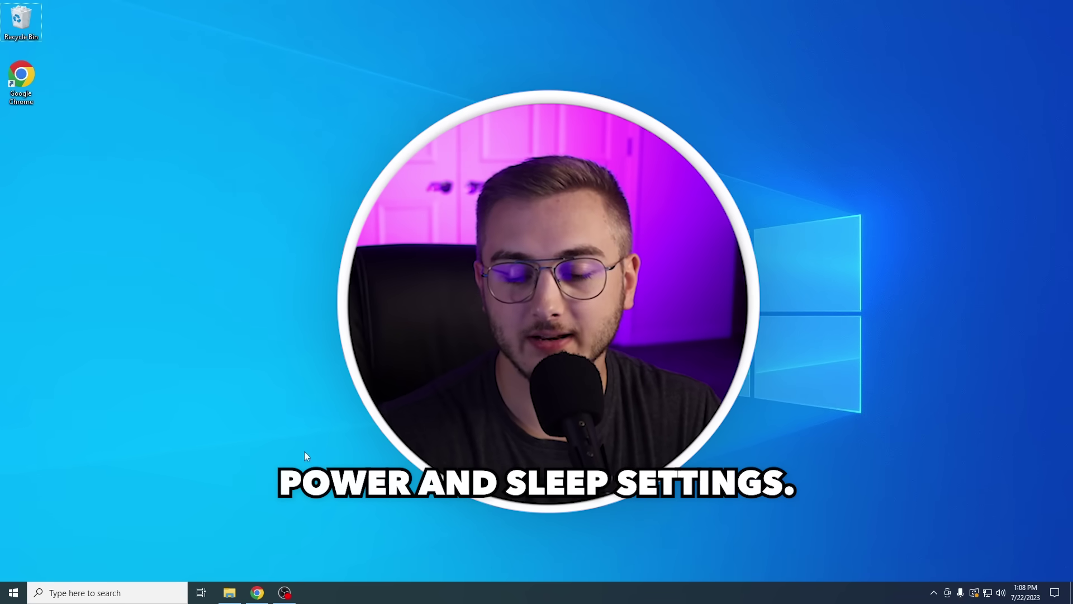
# Activate the High performance plan from Power & sleep's additional power settings.
pyautogui.click(125, 595)
pyautogui.write('po')
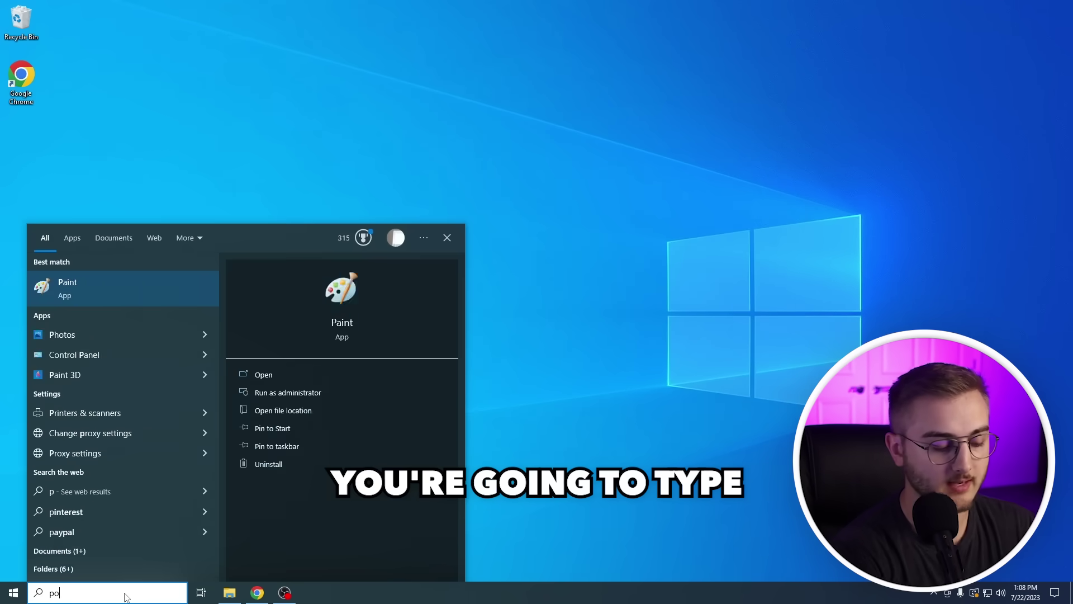
pyautogui.write('wer')
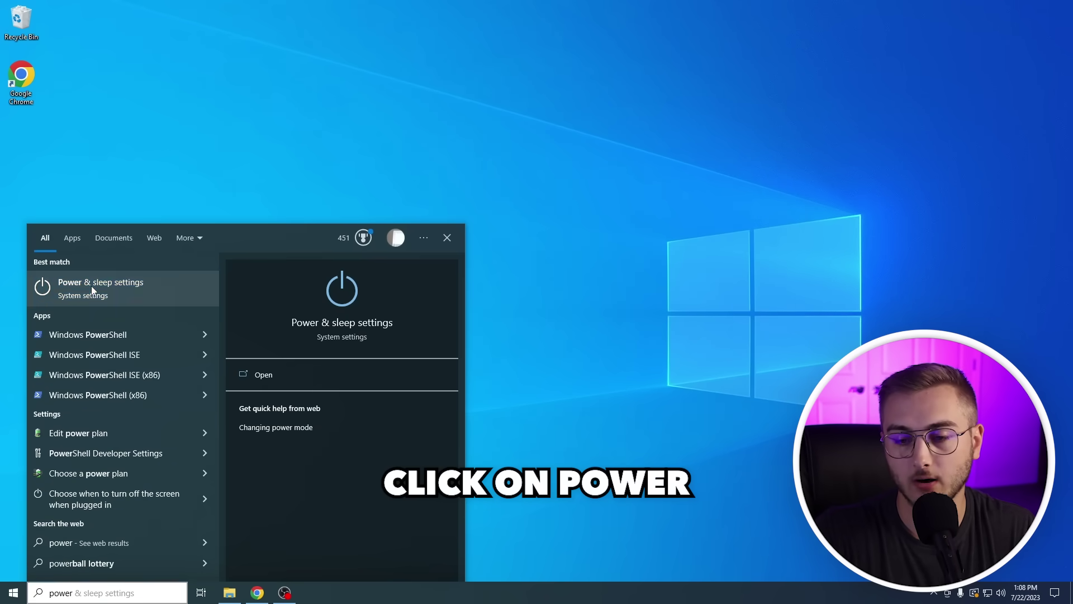
pyautogui.click(91, 286)
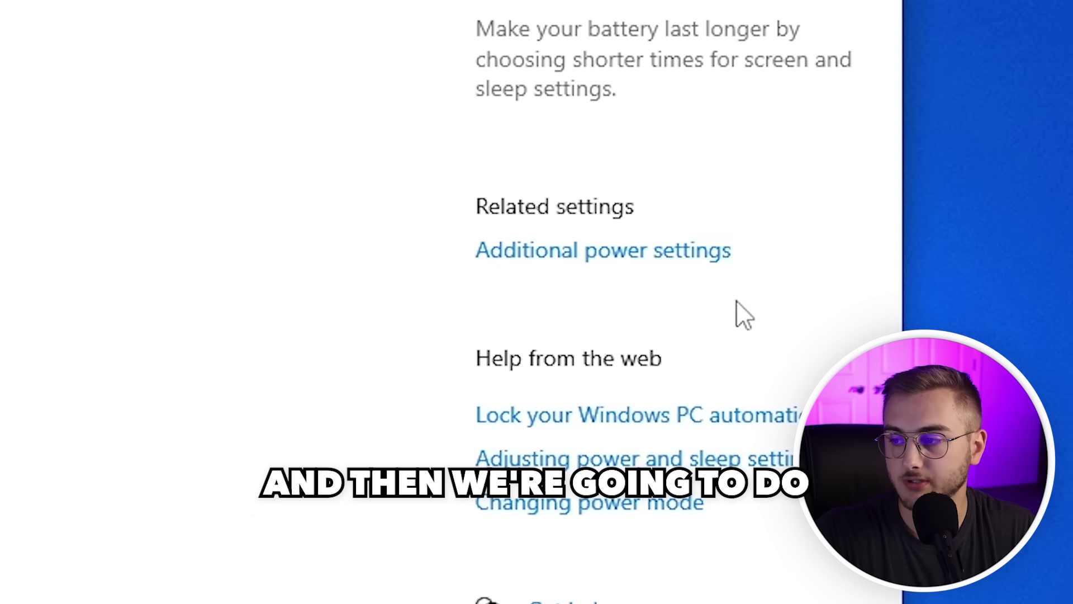
pyautogui.click(657, 250)
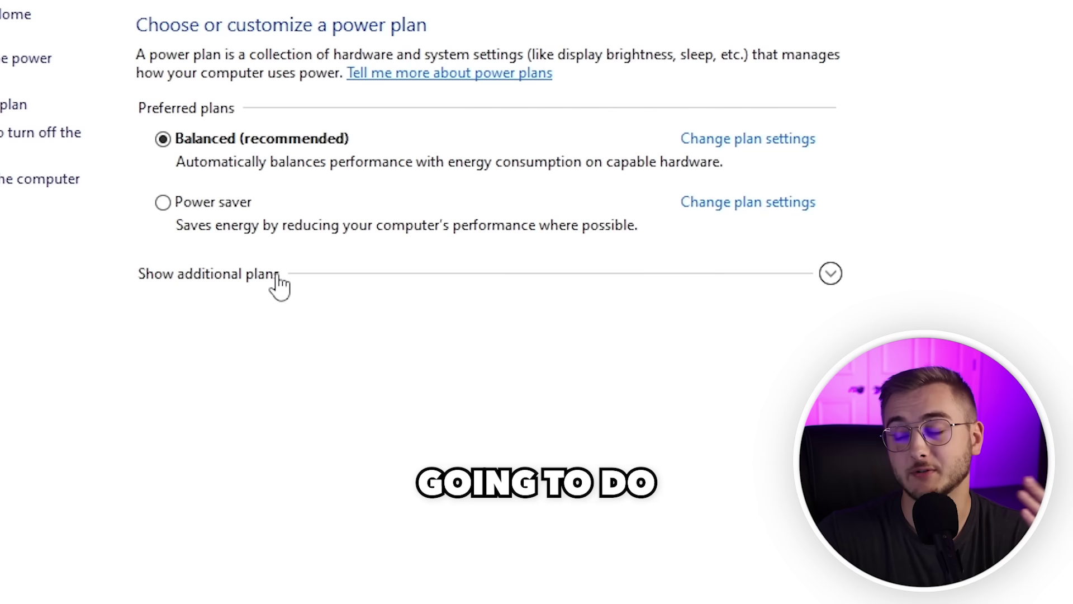
pyautogui.click(417, 292)
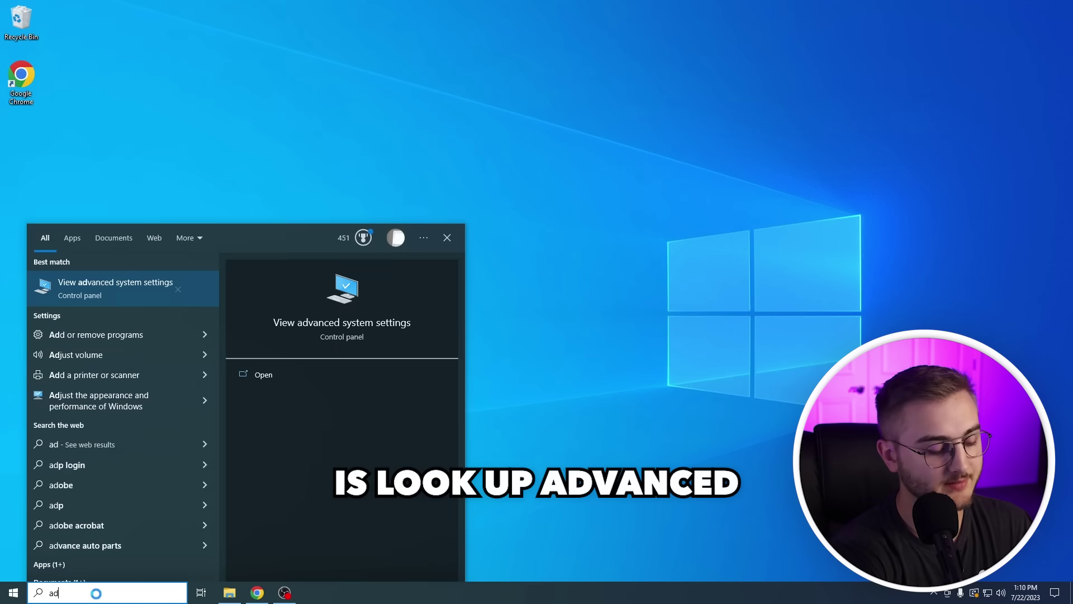
# Open advanced system settings via an 'advan' search and its Performance visual effects settings.
pyautogui.write('van')
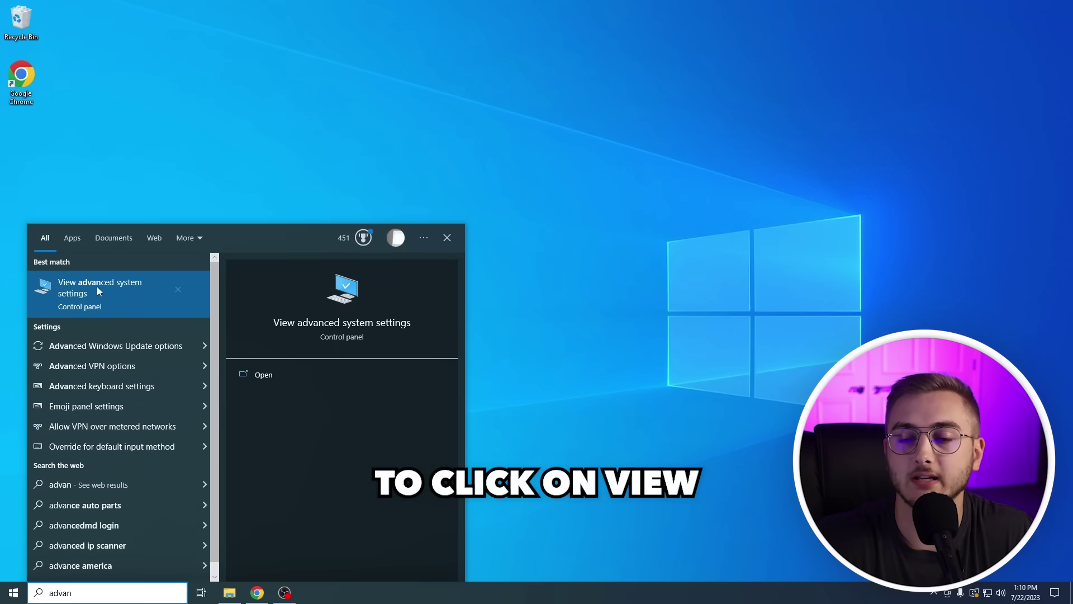
pyautogui.click(106, 296)
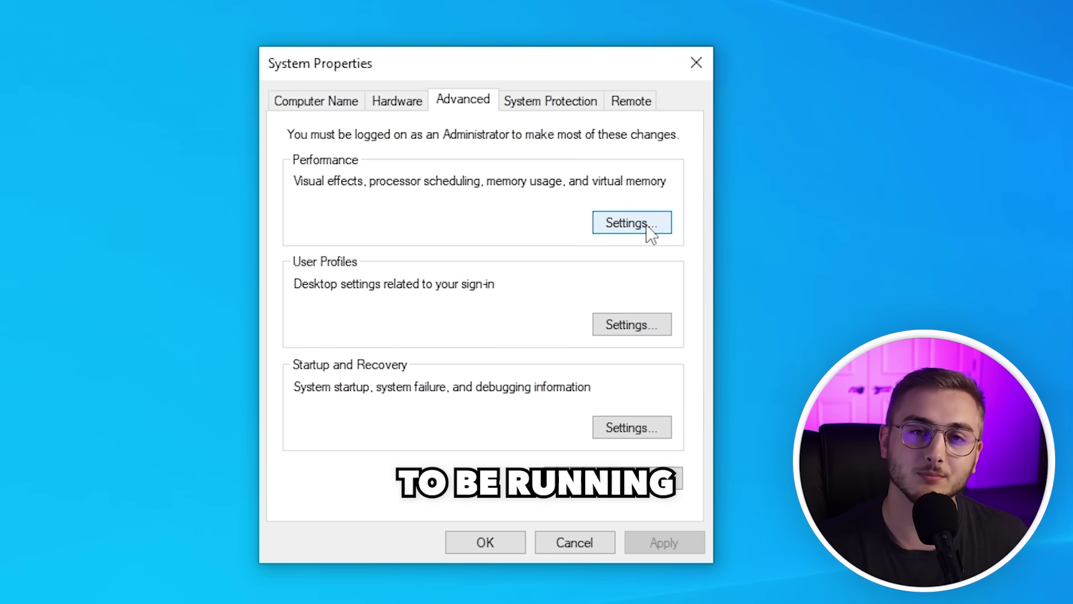
pyautogui.click(647, 224)
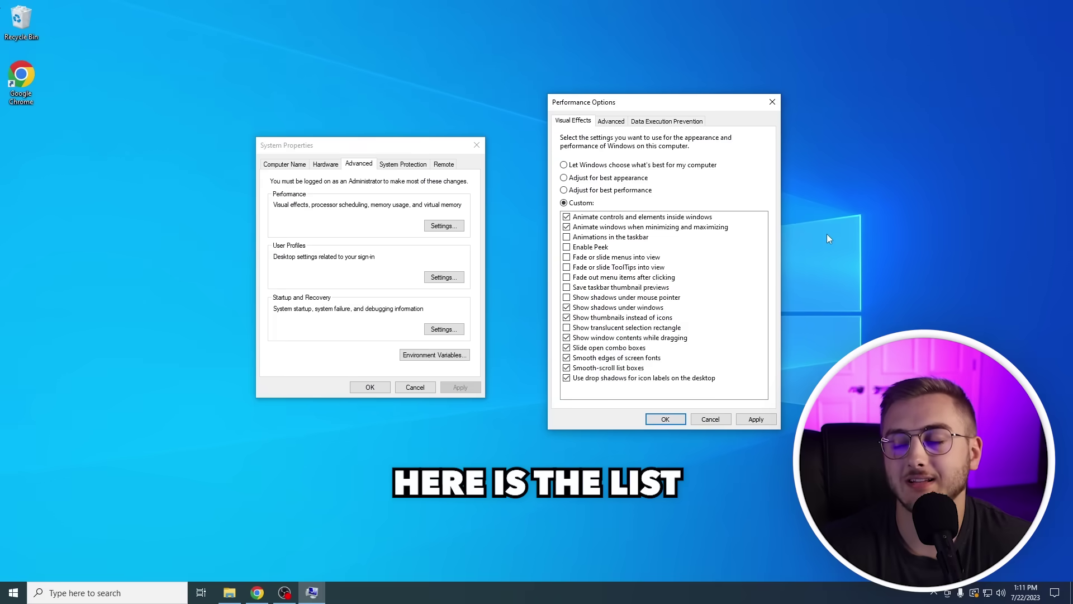